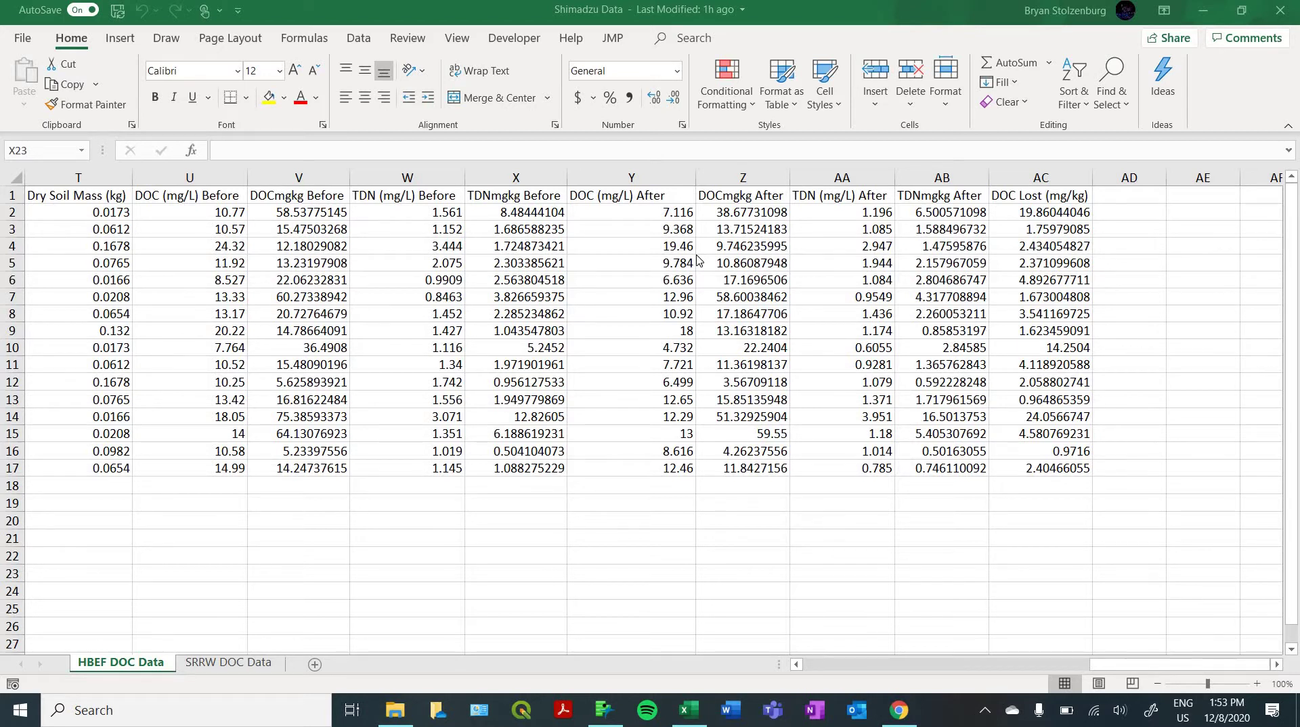
Inspect the Treatment values in G2 and G9 and the Location values D2–D17 on HBEF DOC Data
{"action": "left_click_drag", "start_coordinate": [1182, 666], "coordinate": [530, 220]}
{"action": "left_click", "coordinate": [524, 214]}
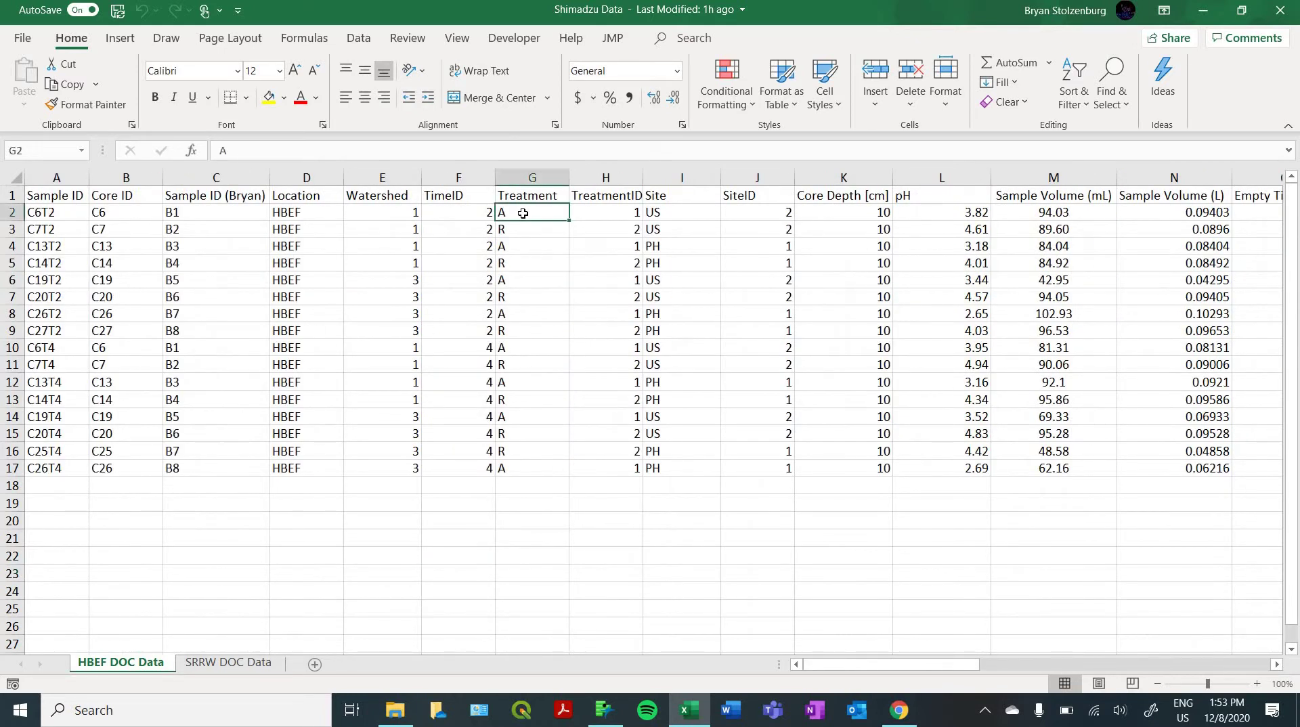
{"action": "left_click", "coordinate": [538, 329]}
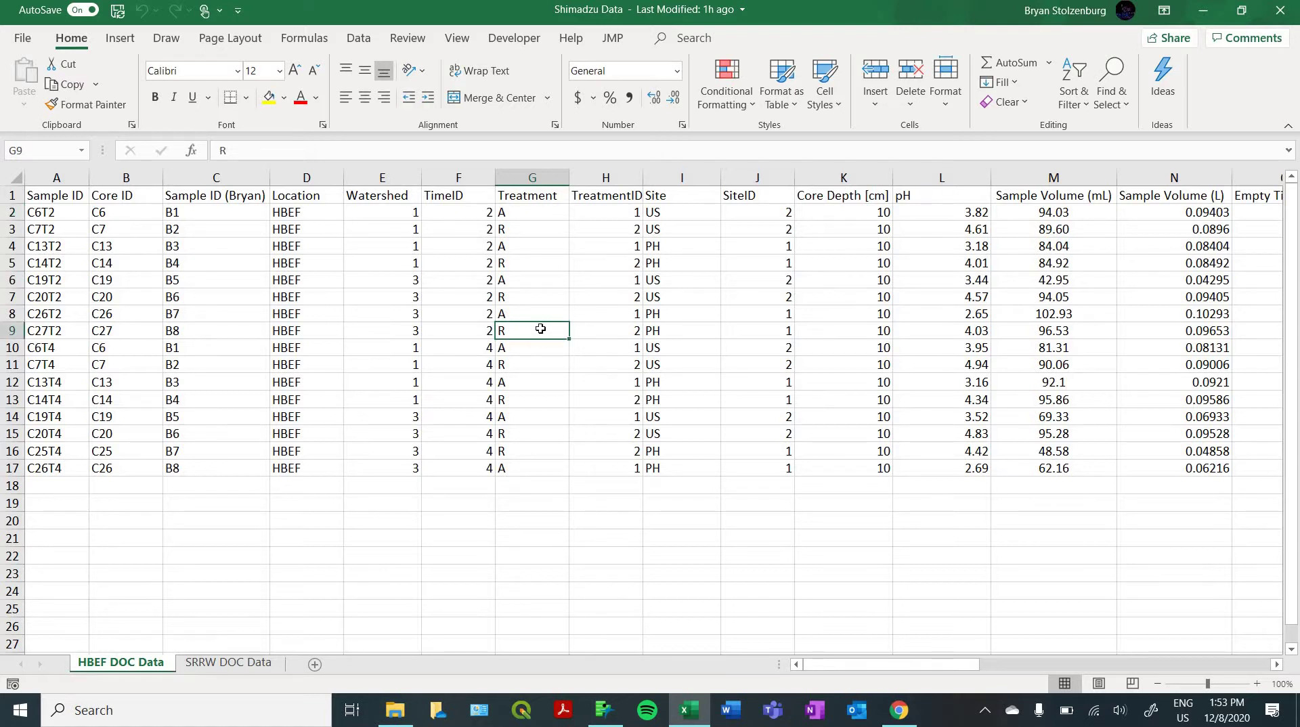
{"action": "left_click_drag", "start_coordinate": [305, 212], "coordinate": [306, 468]}
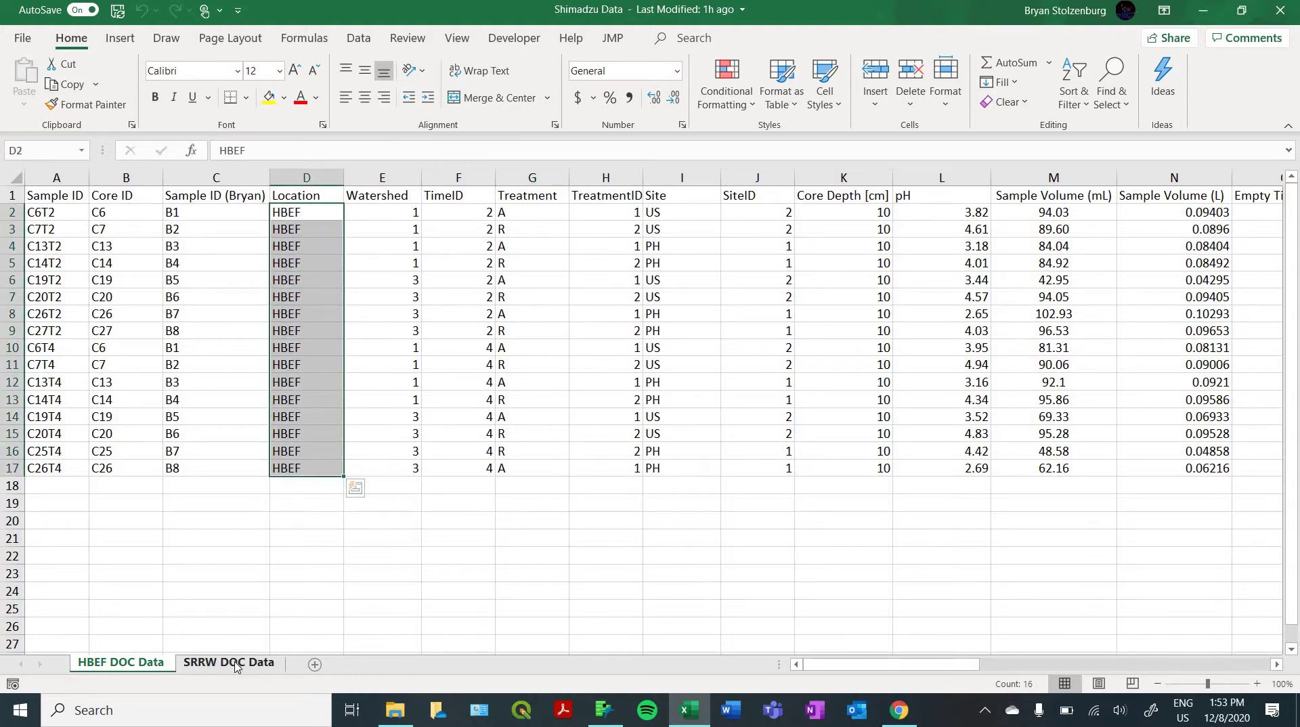
Check the SRRW DOC Data sheet's Location values D2–D13, then return to HBEF DOC Data
{"action": "key", "text": "ctrl+Page_Down"}
{"action": "left_click_drag", "start_coordinate": [1060, 670], "coordinate": [802, 670]}
{"action": "left_click_drag", "start_coordinate": [281, 209], "coordinate": [305, 407]}
{"action": "left_click", "coordinate": [140, 663]}
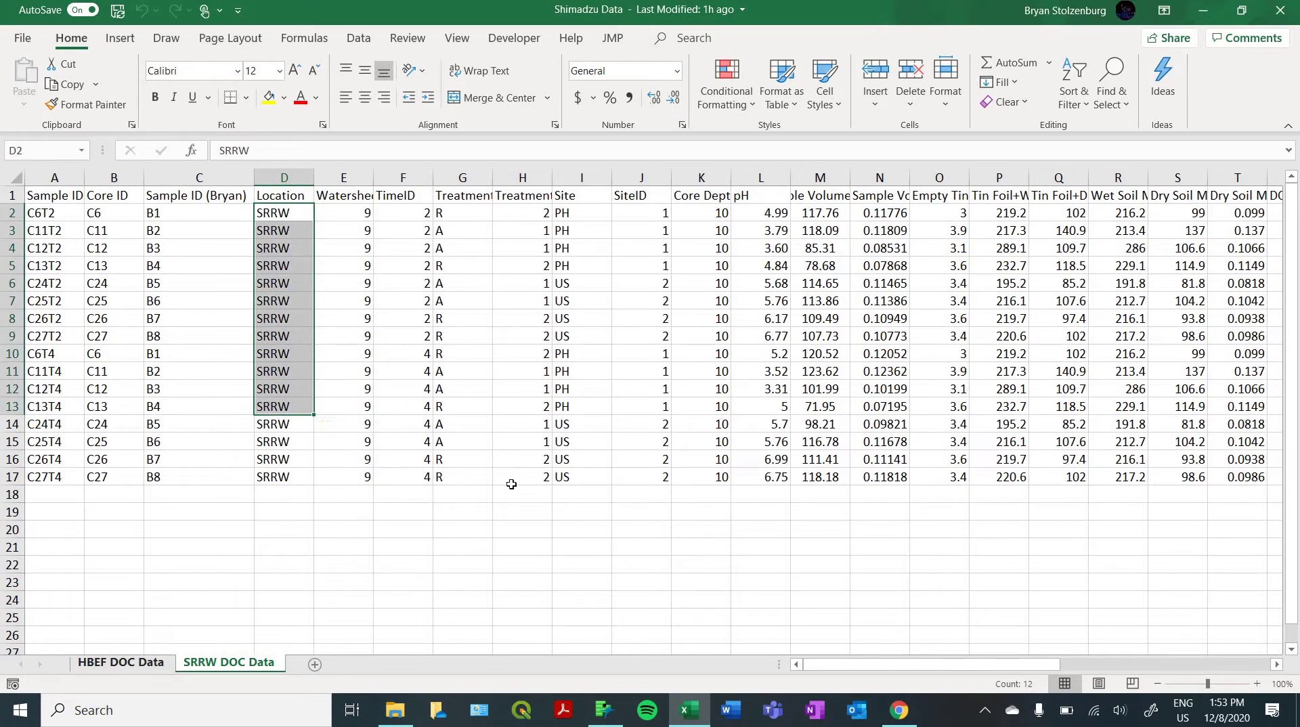
{"action": "left_click", "coordinate": [873, 538]}
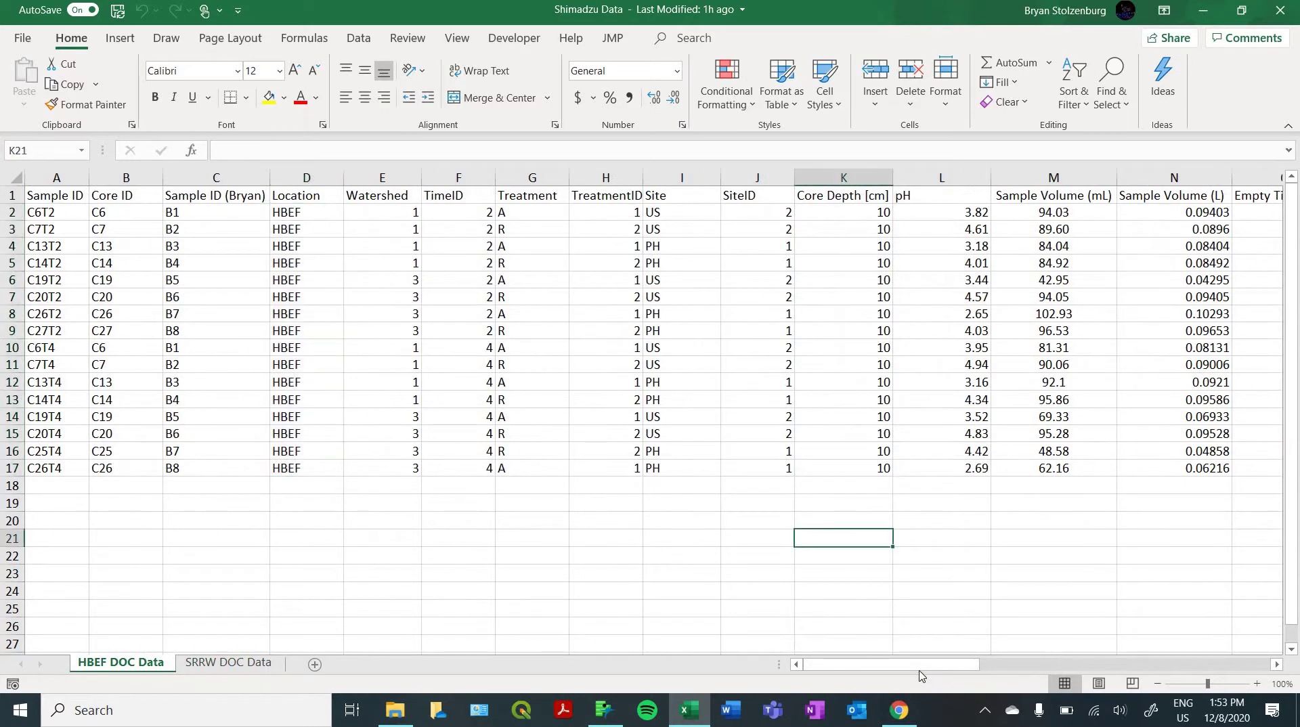
Review the DOC before (V), DOCmgkg After (Z) and DOC Lost (AC2–AC17) columns, then move to JMP Pro
{"action": "left_click_drag", "start_coordinate": [933, 670], "coordinate": [1159, 646]}
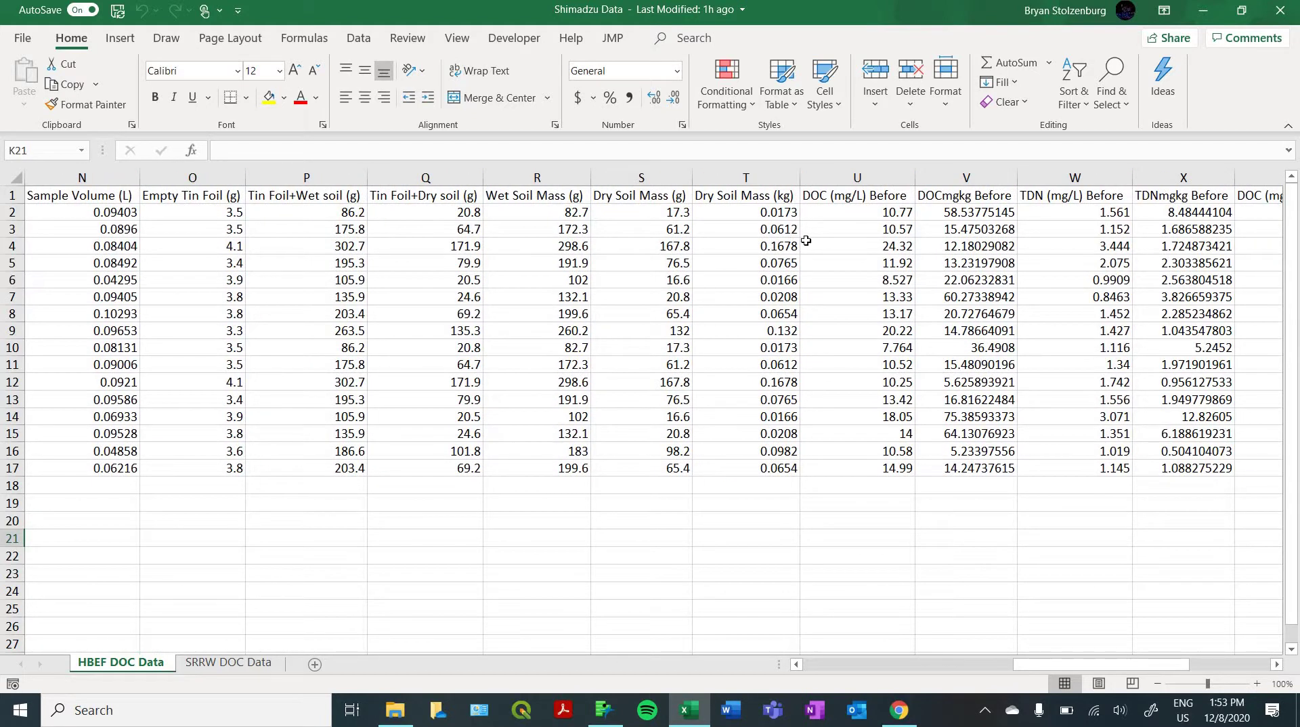
{"action": "left_click_drag", "start_coordinate": [967, 212], "coordinate": [975, 416]}
{"action": "left_click_drag", "start_coordinate": [1083, 667], "coordinate": [864, 209]}
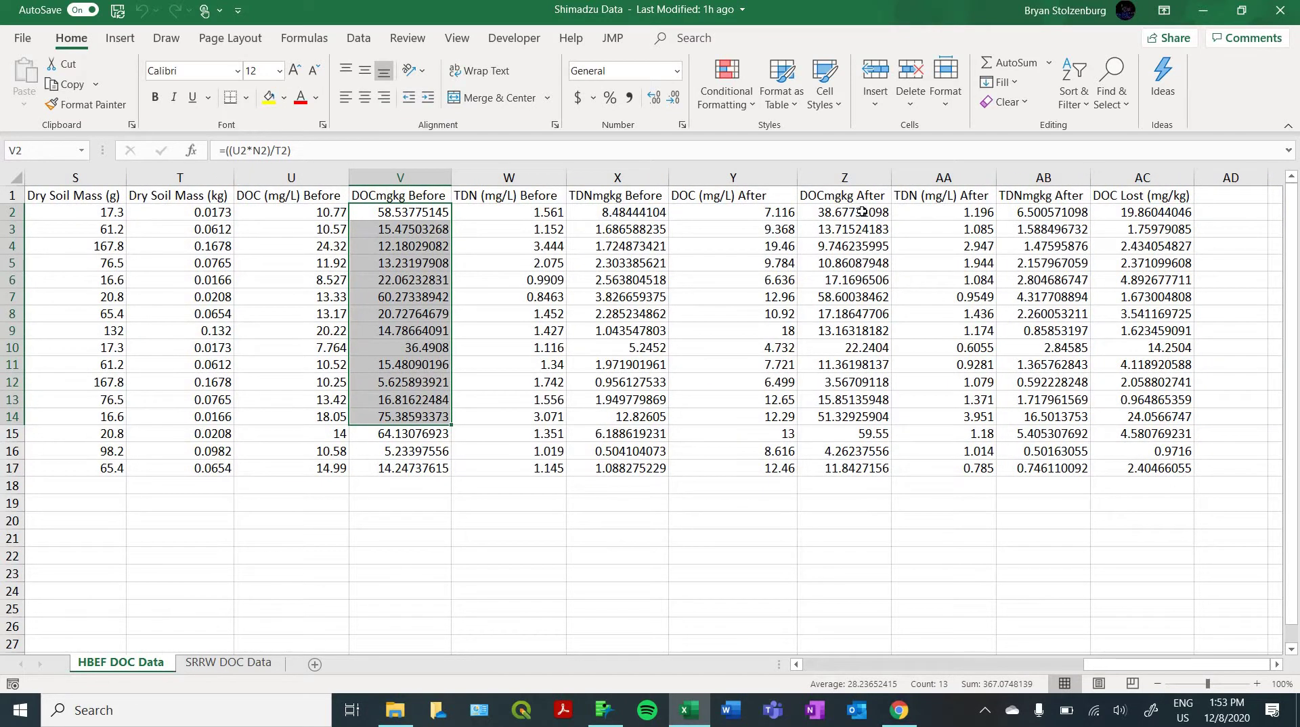
{"action": "left_click_drag", "start_coordinate": [847, 212], "coordinate": [857, 468]}
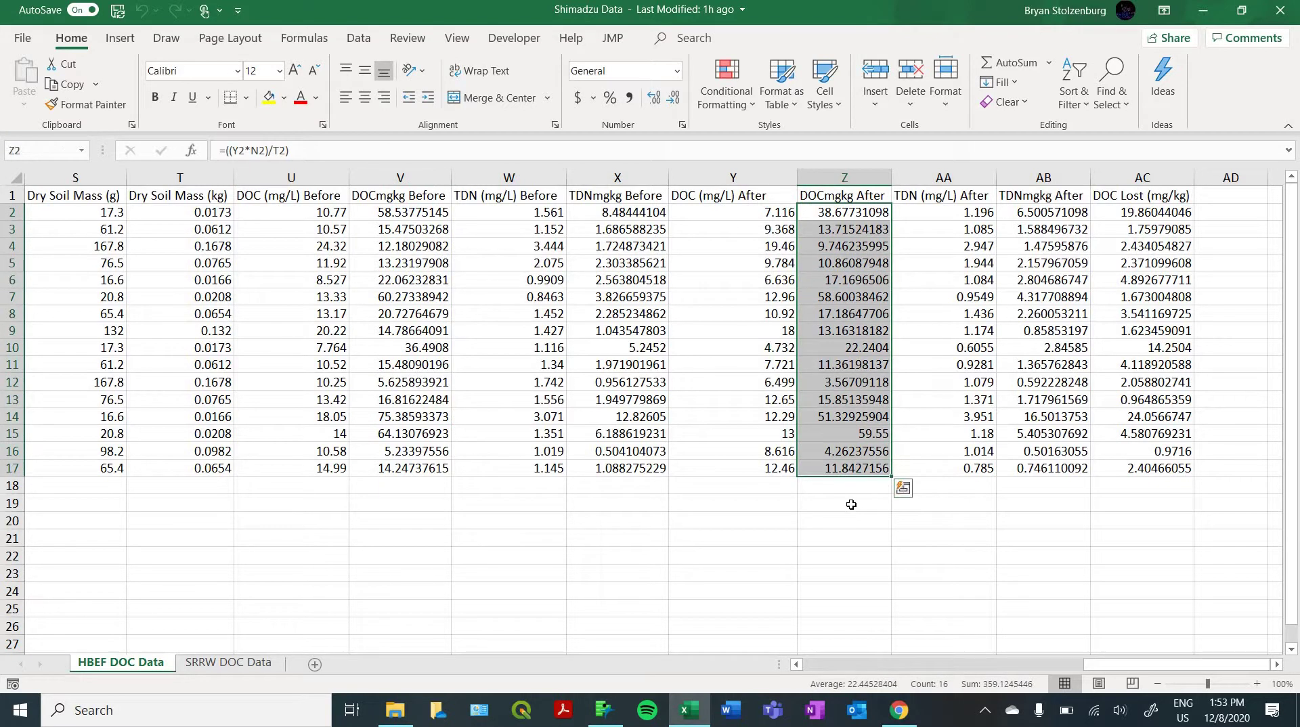
{"action": "left_click", "coordinate": [851, 504]}
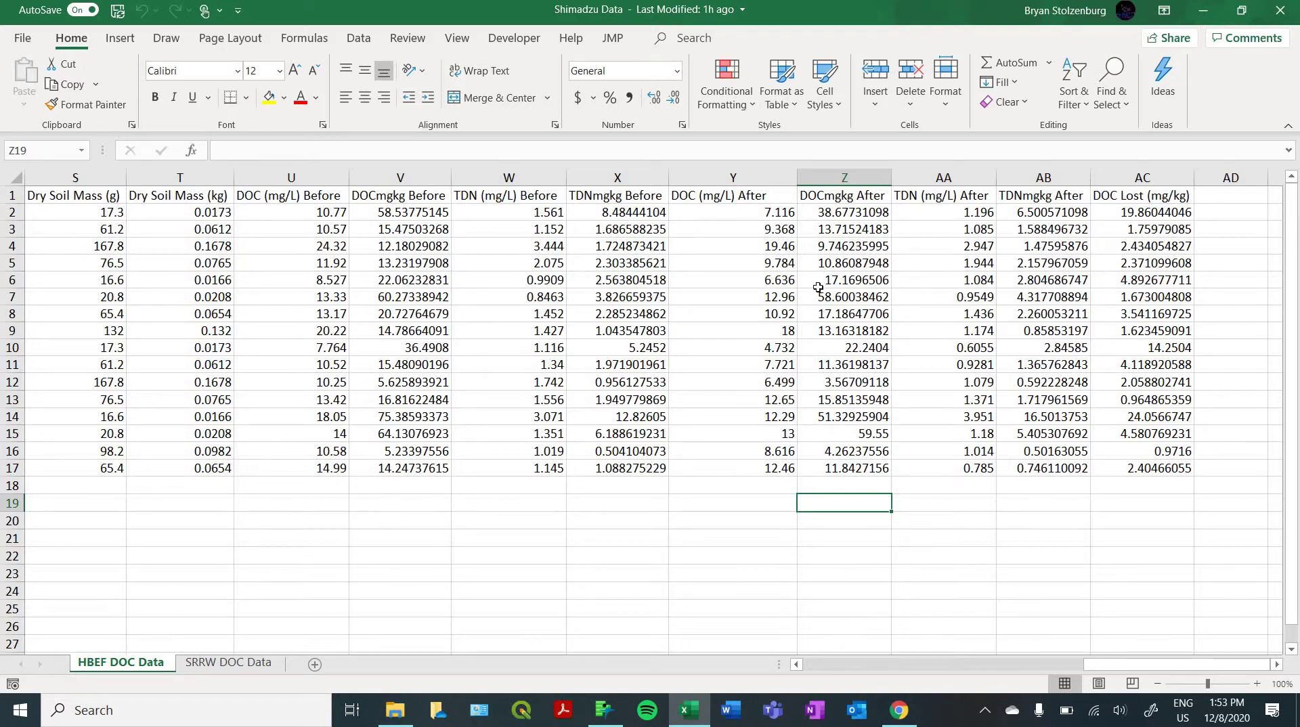
{"action": "left_click_drag", "start_coordinate": [1142, 212], "coordinate": [1155, 468]}
{"action": "left_click_drag", "start_coordinate": [1137, 179], "coordinate": [1137, 179]}
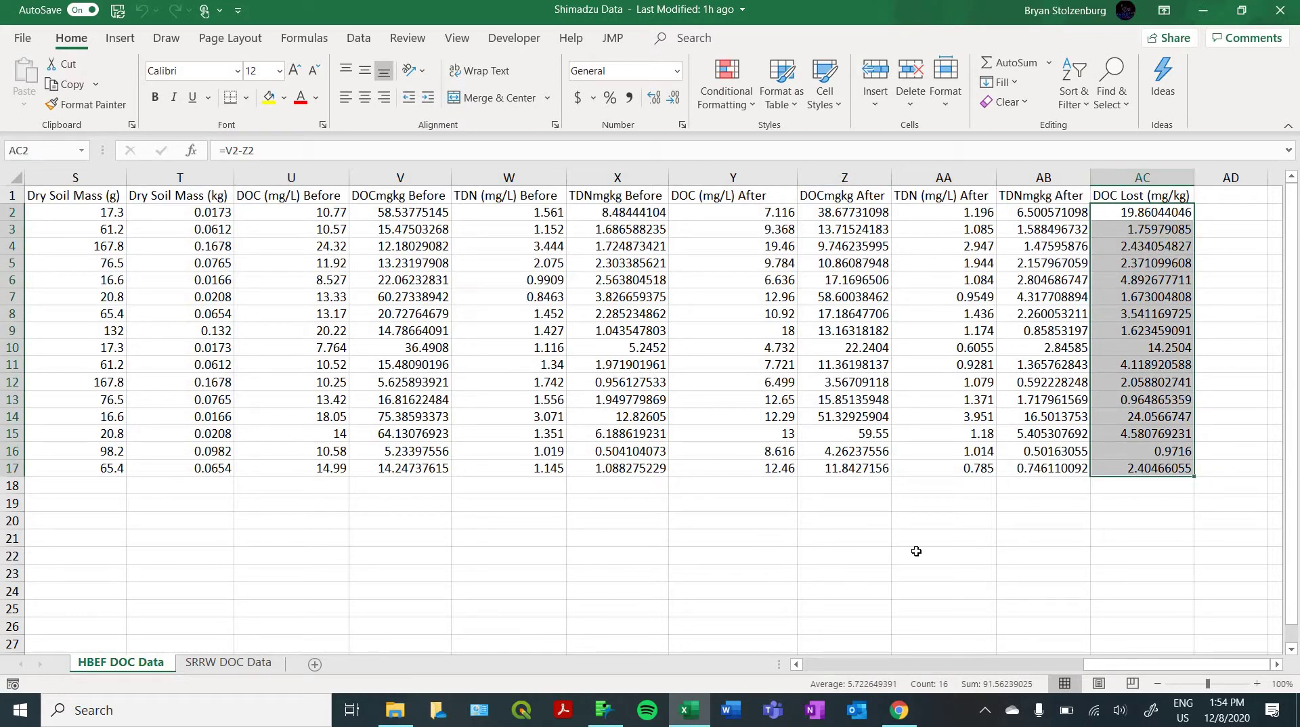
{"action": "left_click_drag", "start_coordinate": [1124, 667], "coordinate": [608, 669]}
{"action": "left_click", "coordinate": [602, 711]}
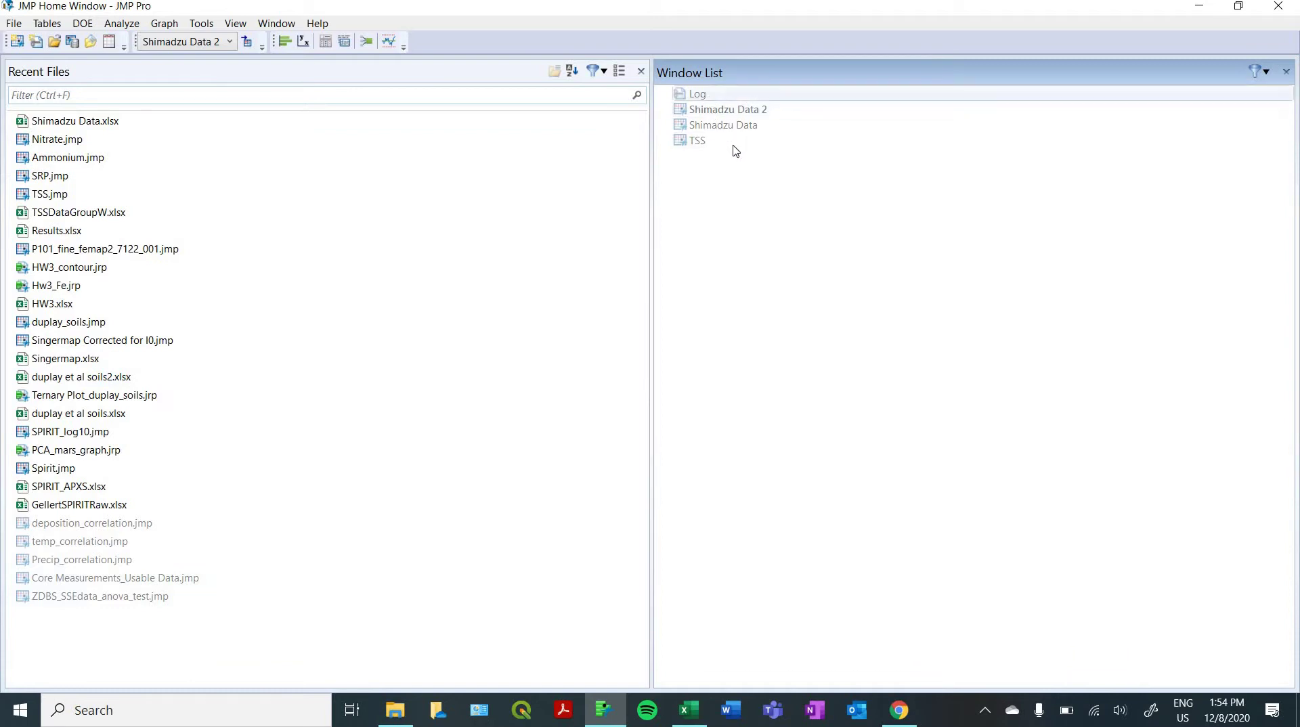
Select the Shimadzu Data workbook in JMP's Open dialog under the All Files filter and try opening it
{"action": "left_click", "coordinate": [14, 23]}
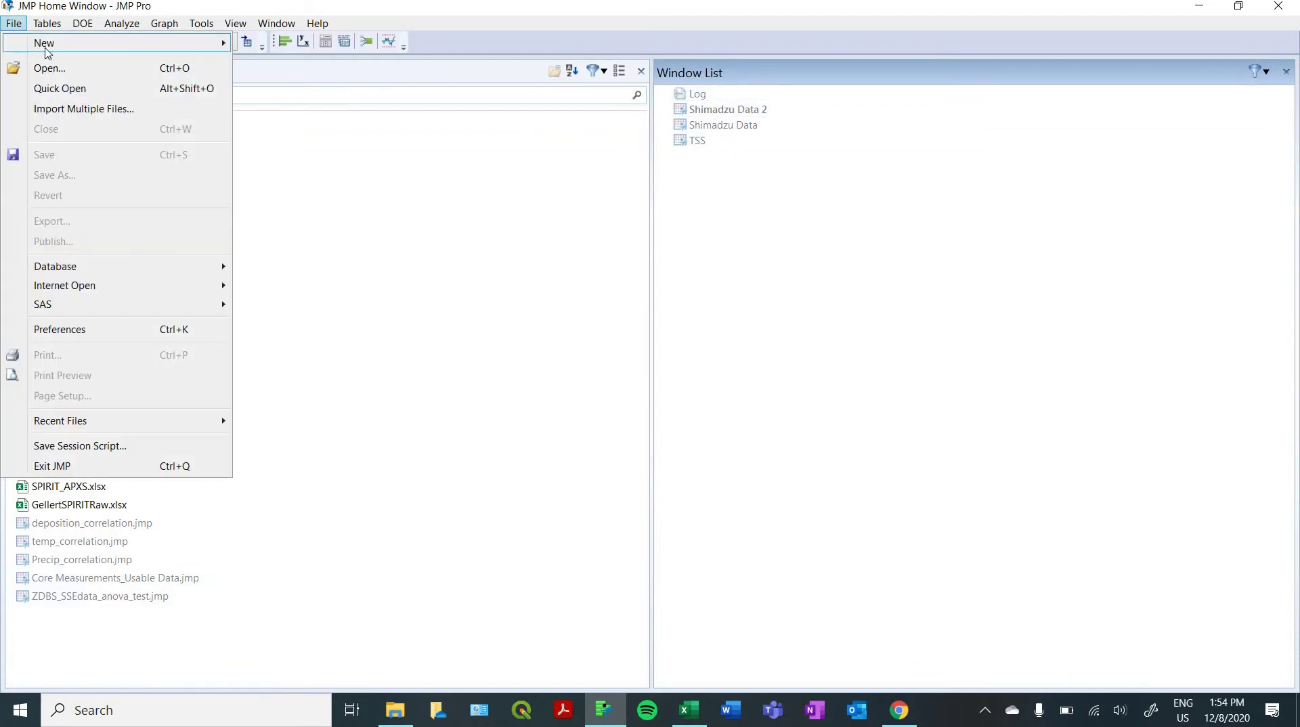
{"action": "left_click", "coordinate": [71, 73]}
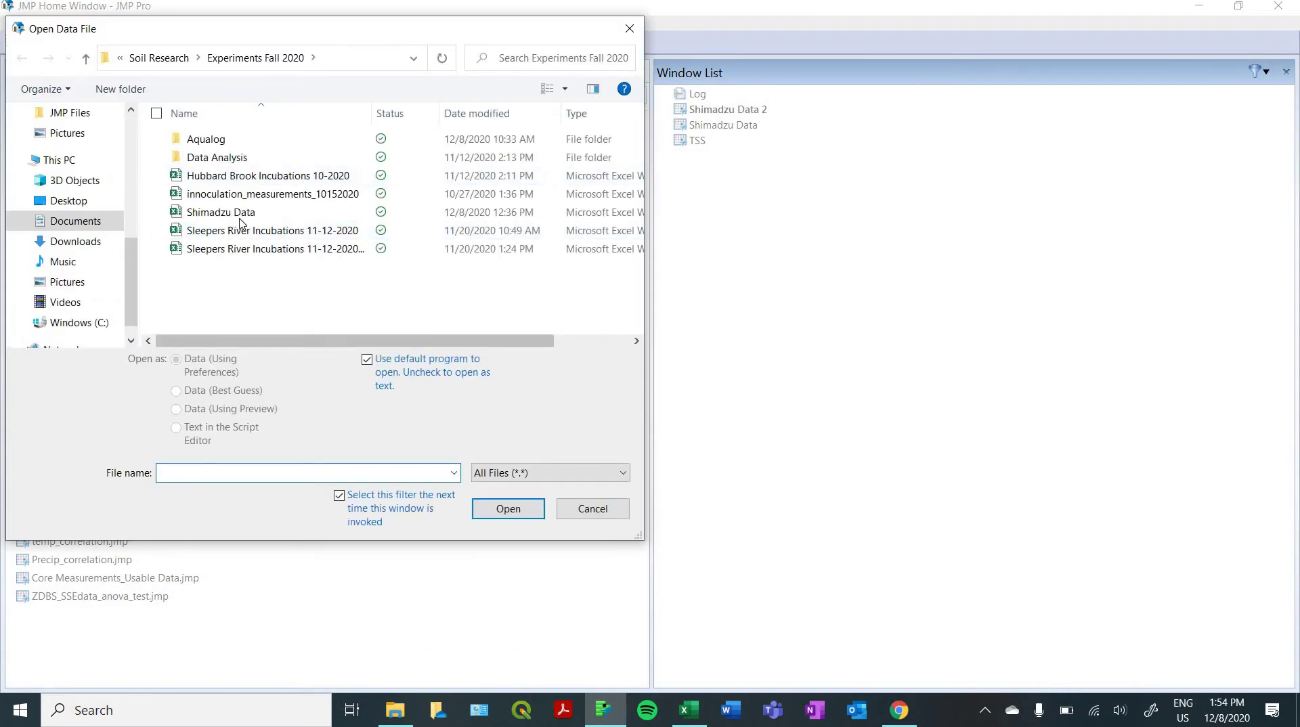
{"action": "left_click", "coordinate": [242, 214]}
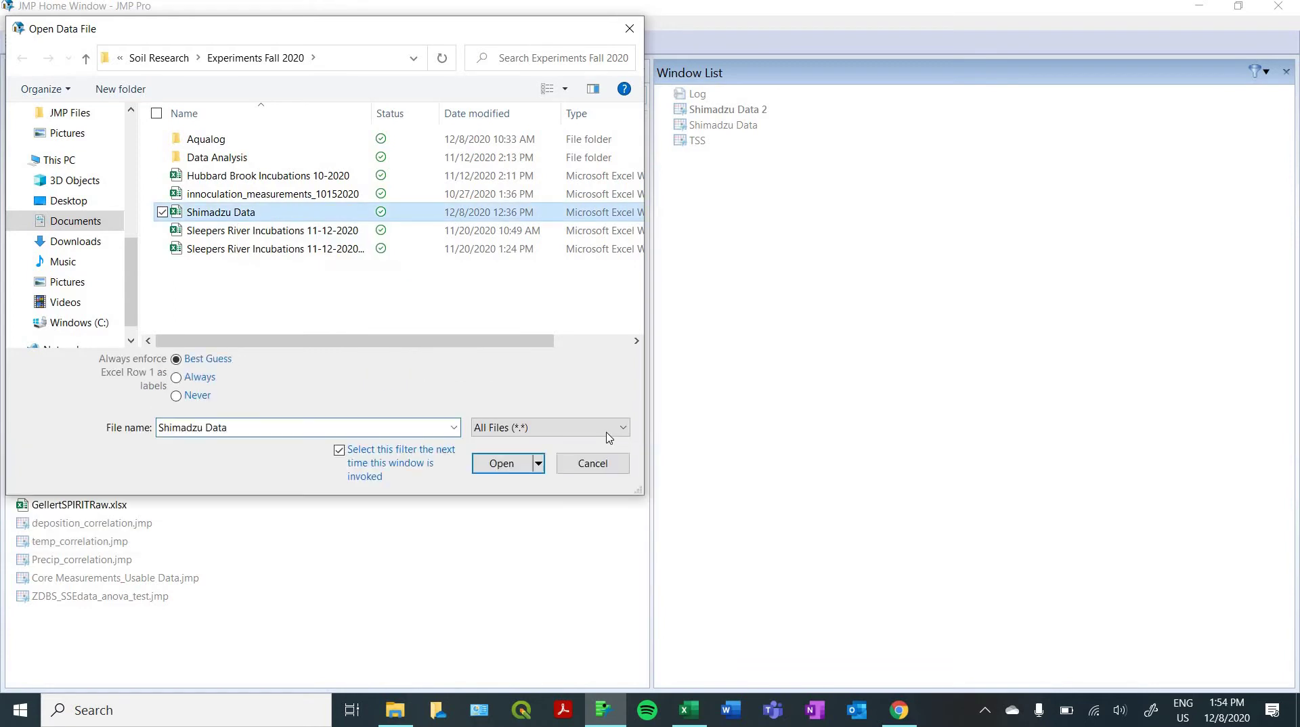
{"action": "left_click", "coordinate": [615, 431]}
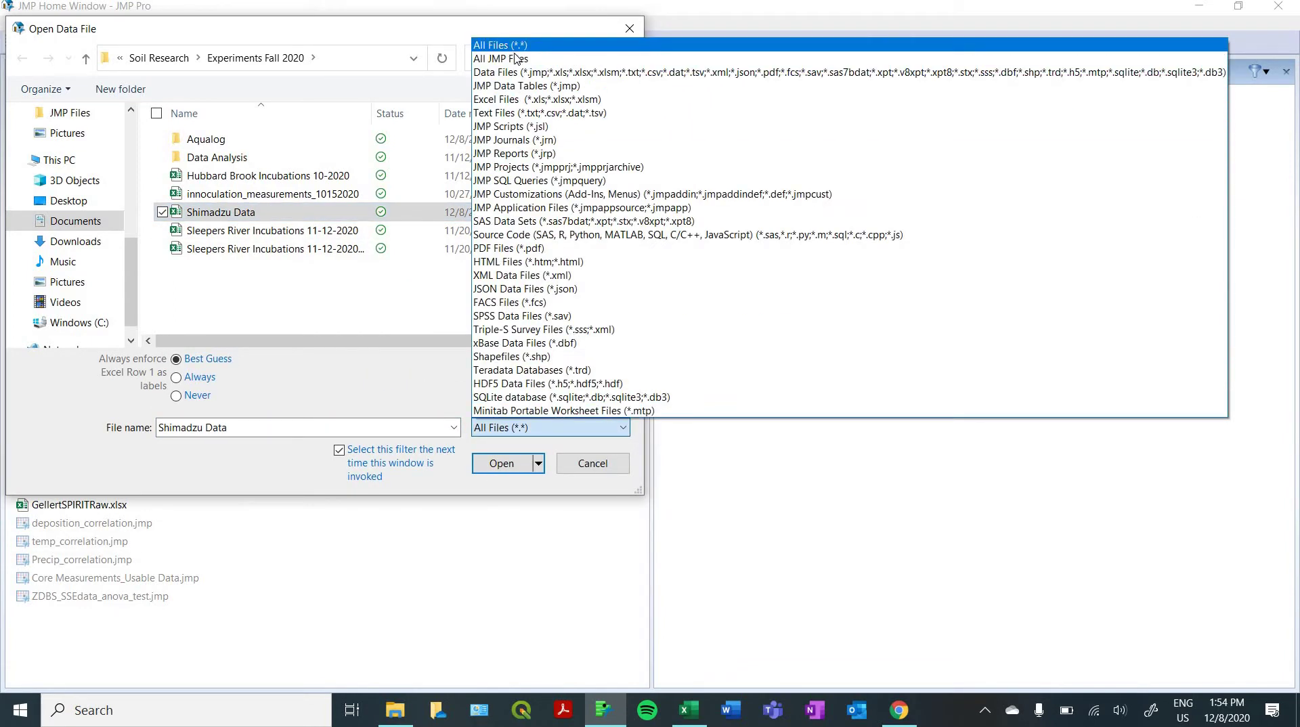
{"action": "left_click", "coordinate": [511, 89]}
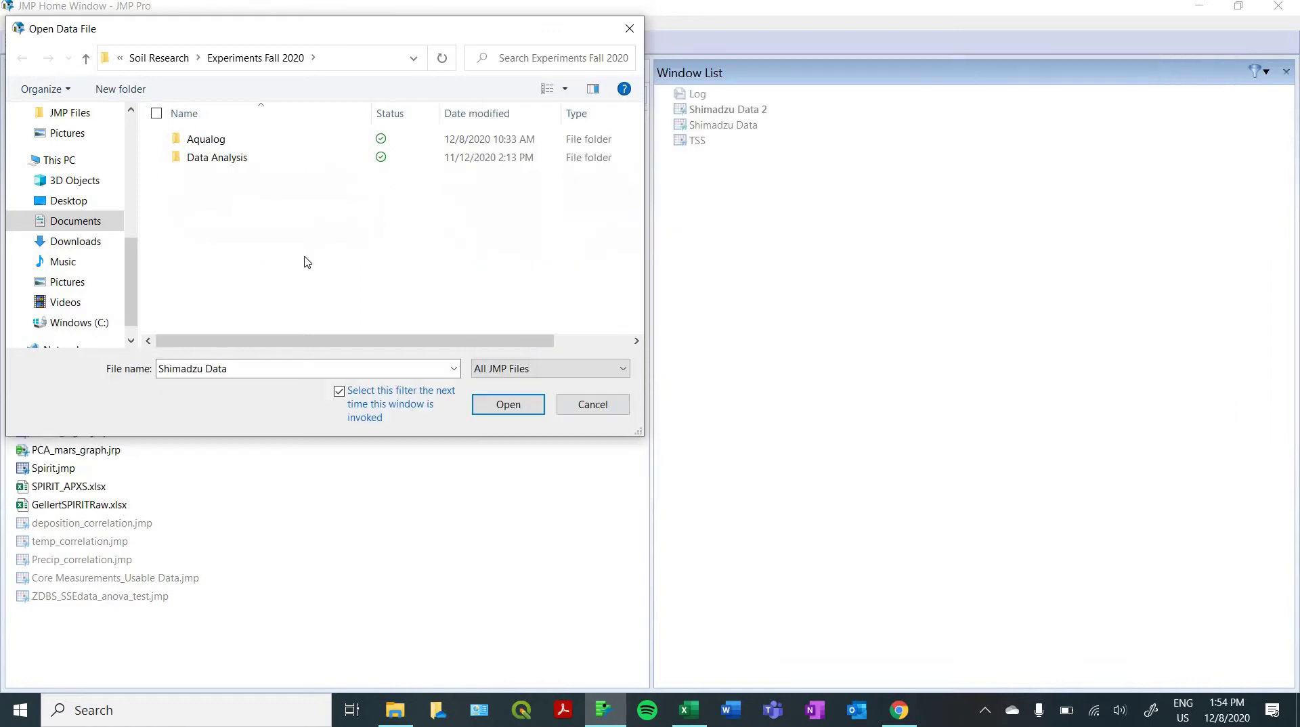
{"action": "left_click", "coordinate": [613, 371]}
{"action": "left_click", "coordinate": [514, 6]}
{"action": "left_click", "coordinate": [227, 214]}
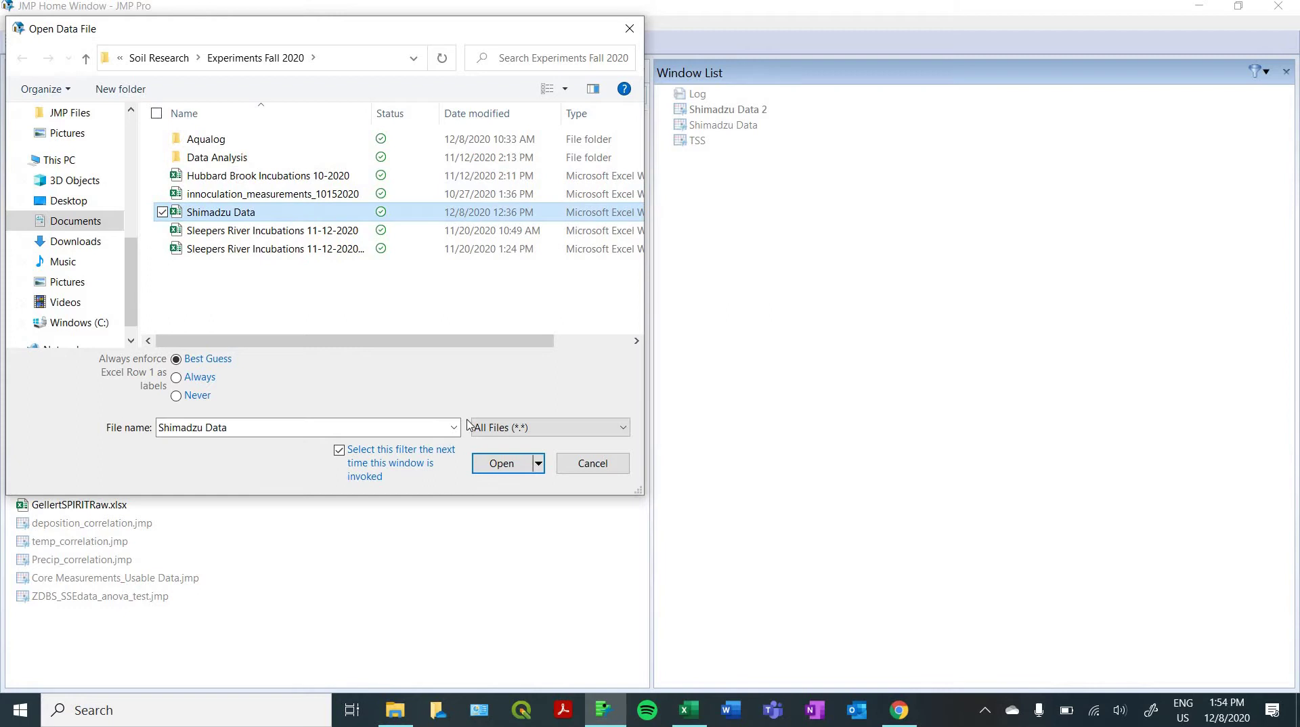
{"action": "left_click", "coordinate": [502, 463]}
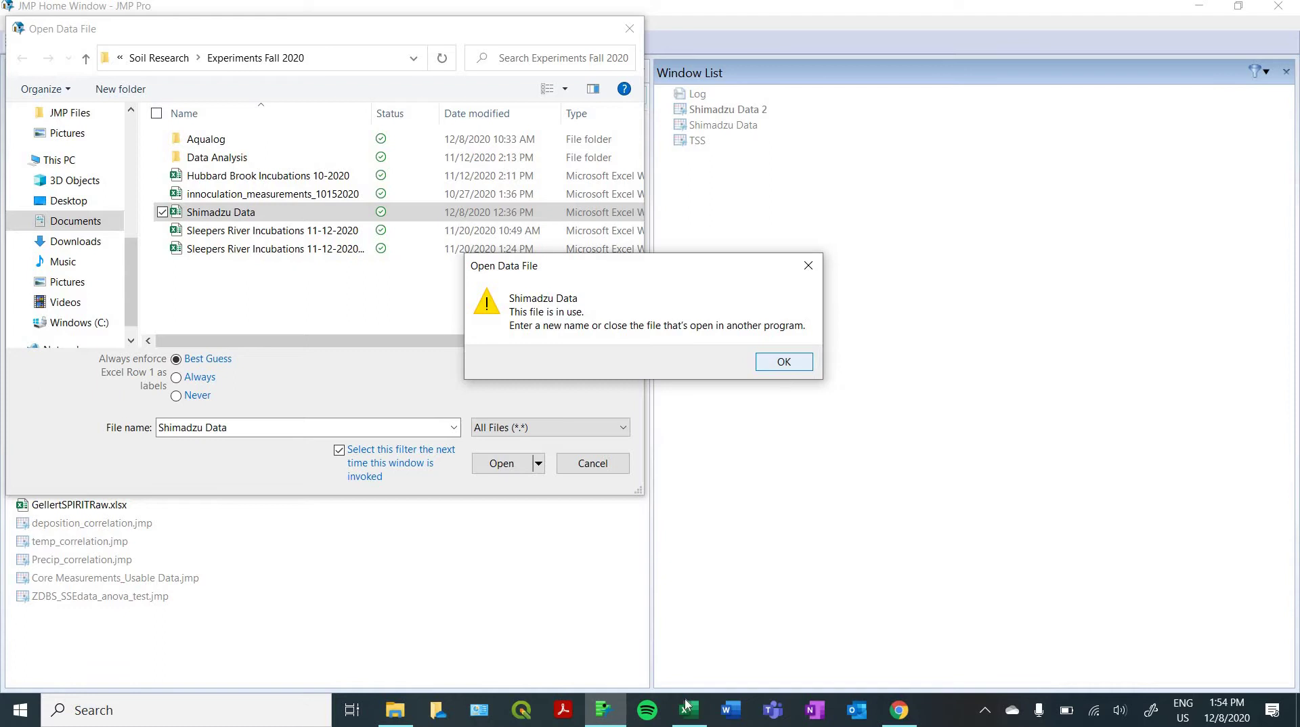
Dismiss the file-in-use warning, close the workbook in Excel, and open Shimadzu Data in JMP
{"action": "left_click", "coordinate": [783, 363]}
{"action": "left_click", "coordinate": [689, 709]}
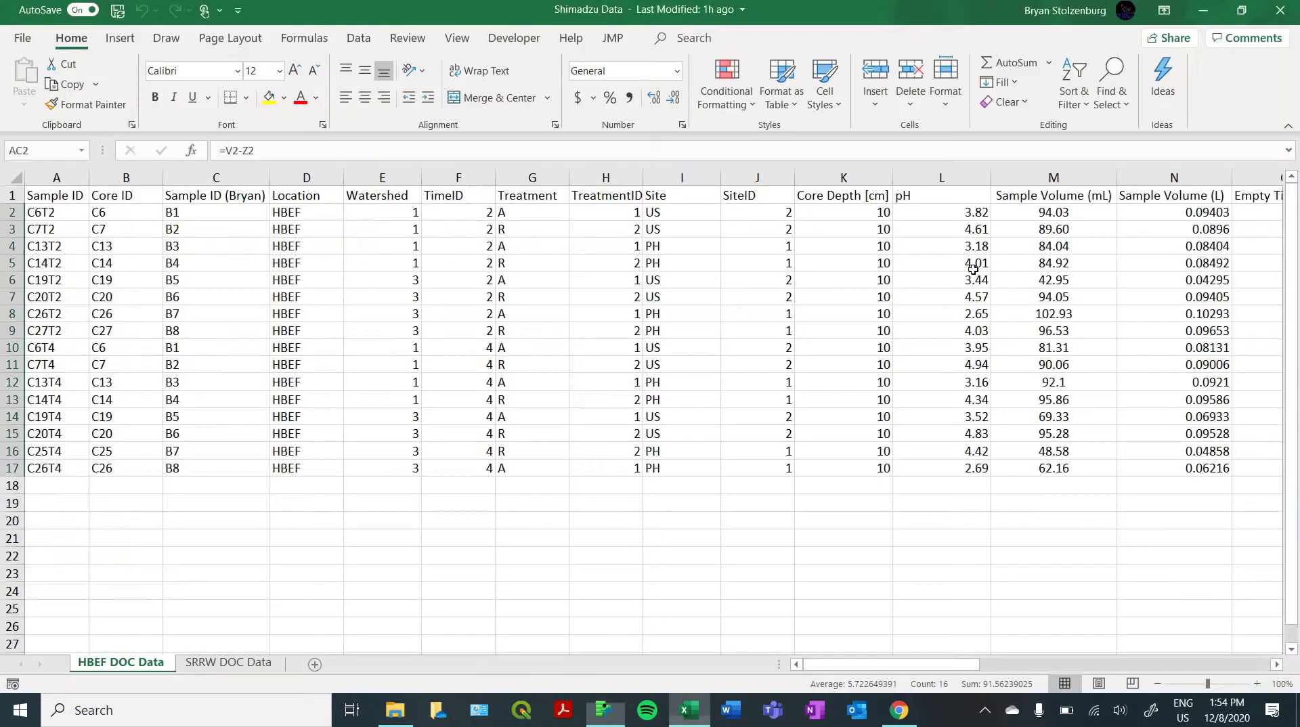
{"action": "left_click", "coordinate": [1280, 10]}
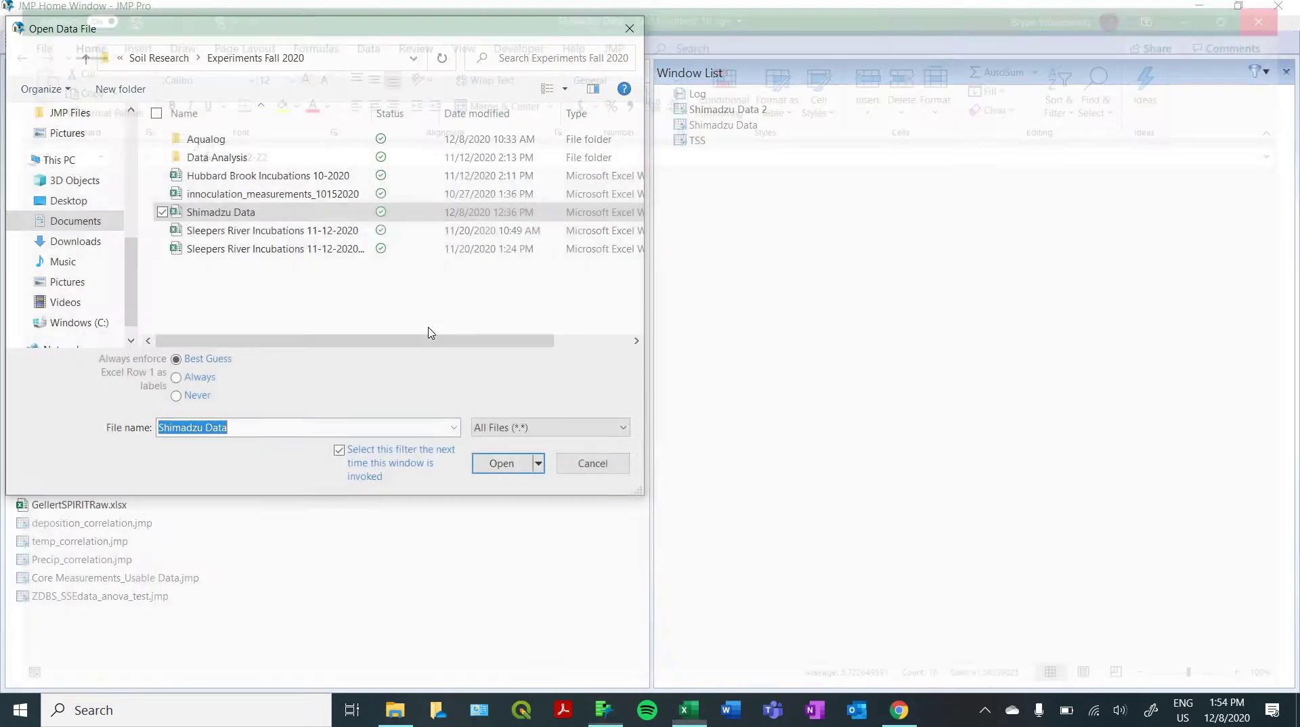
{"action": "left_click", "coordinate": [509, 463]}
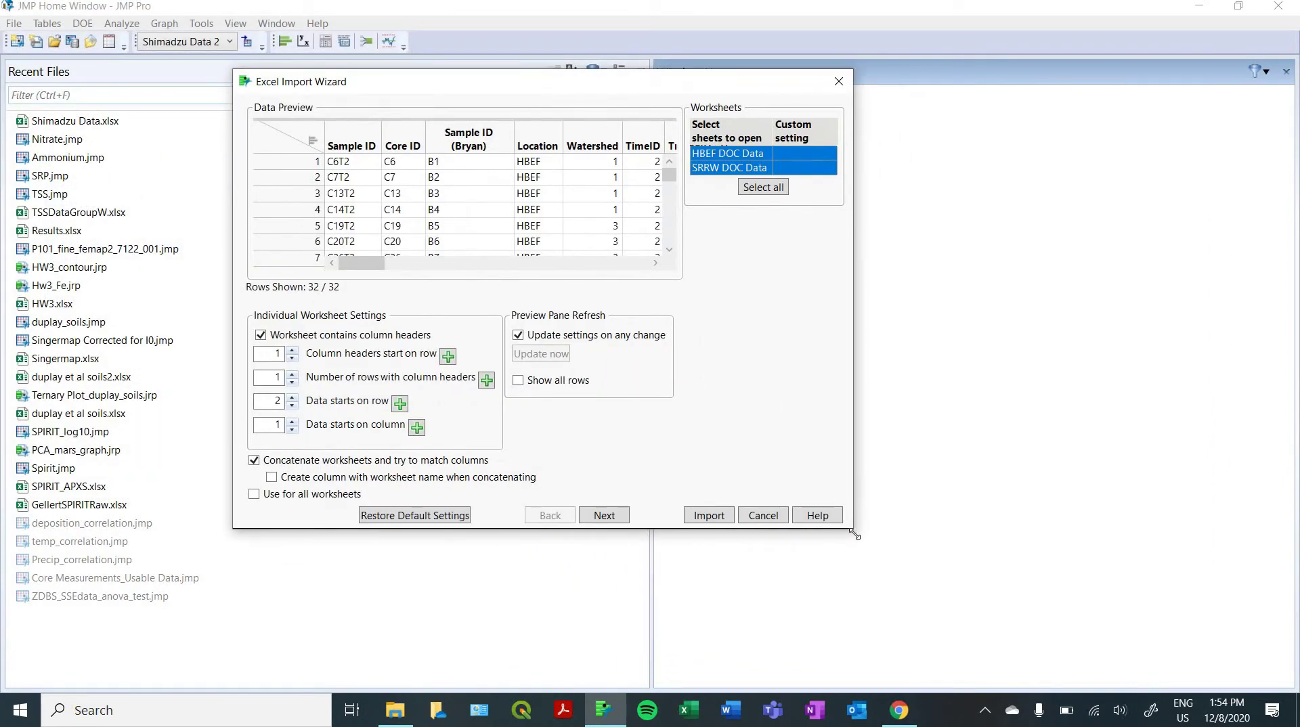
Keep column headers and worksheet concatenation on, then import HBEF and SRRW DOC Data as one 32-row table
{"action": "left_click_drag", "start_coordinate": [965, 601], "coordinate": [969, 603]}
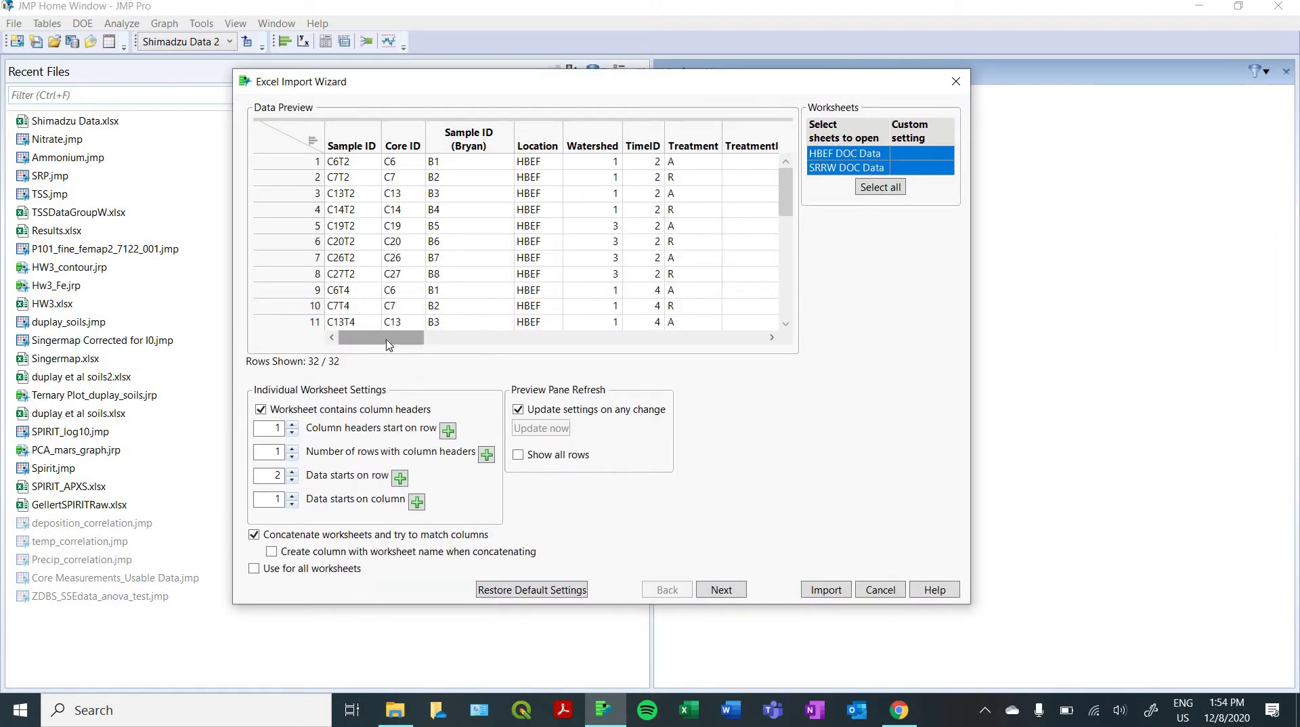
{"action": "left_click_drag", "start_coordinate": [395, 346], "coordinate": [360, 259]}
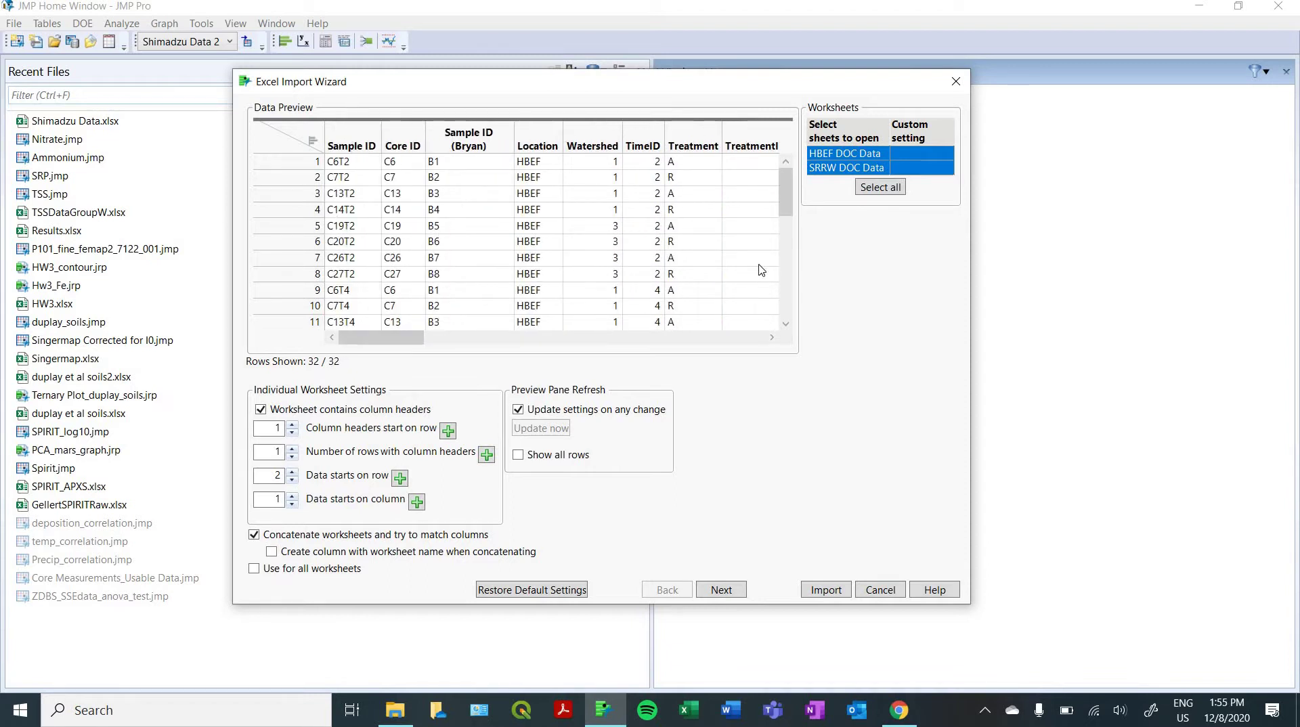
{"action": "left_click_drag", "start_coordinate": [419, 344], "coordinate": [379, 347]}
{"action": "left_click", "coordinate": [261, 411]}
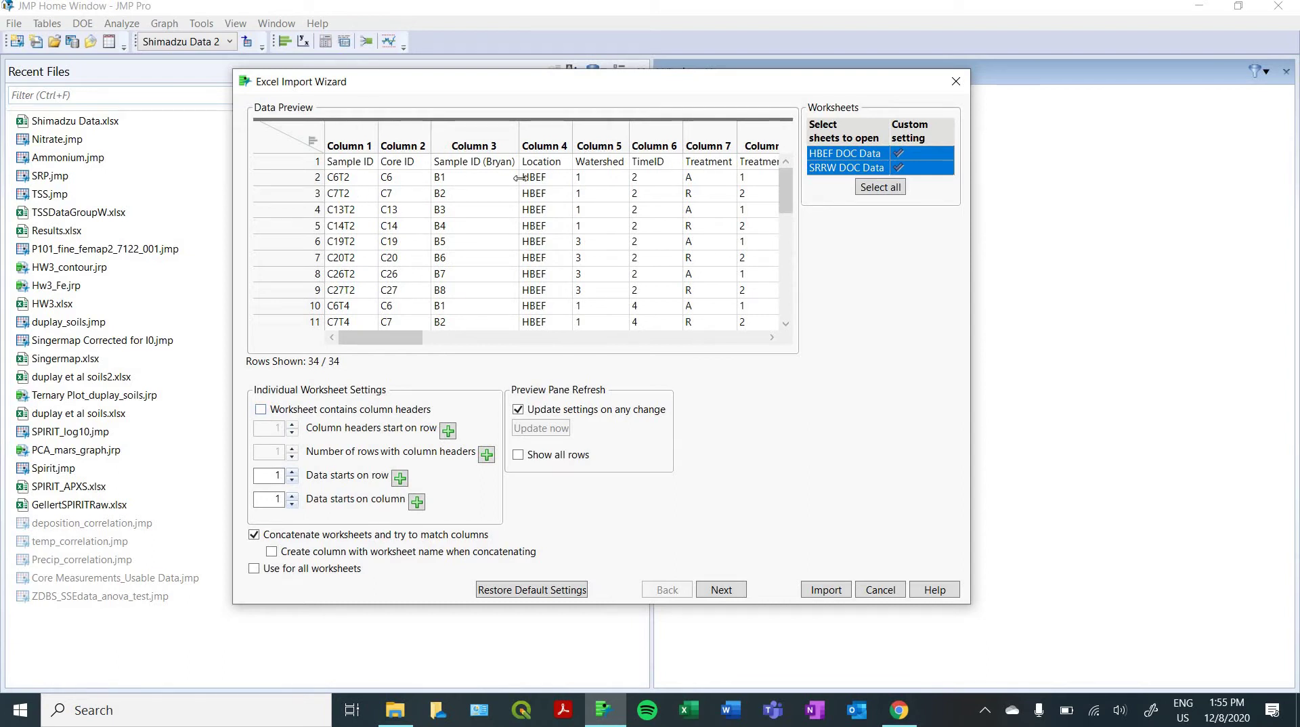
{"action": "left_click", "coordinate": [260, 411]}
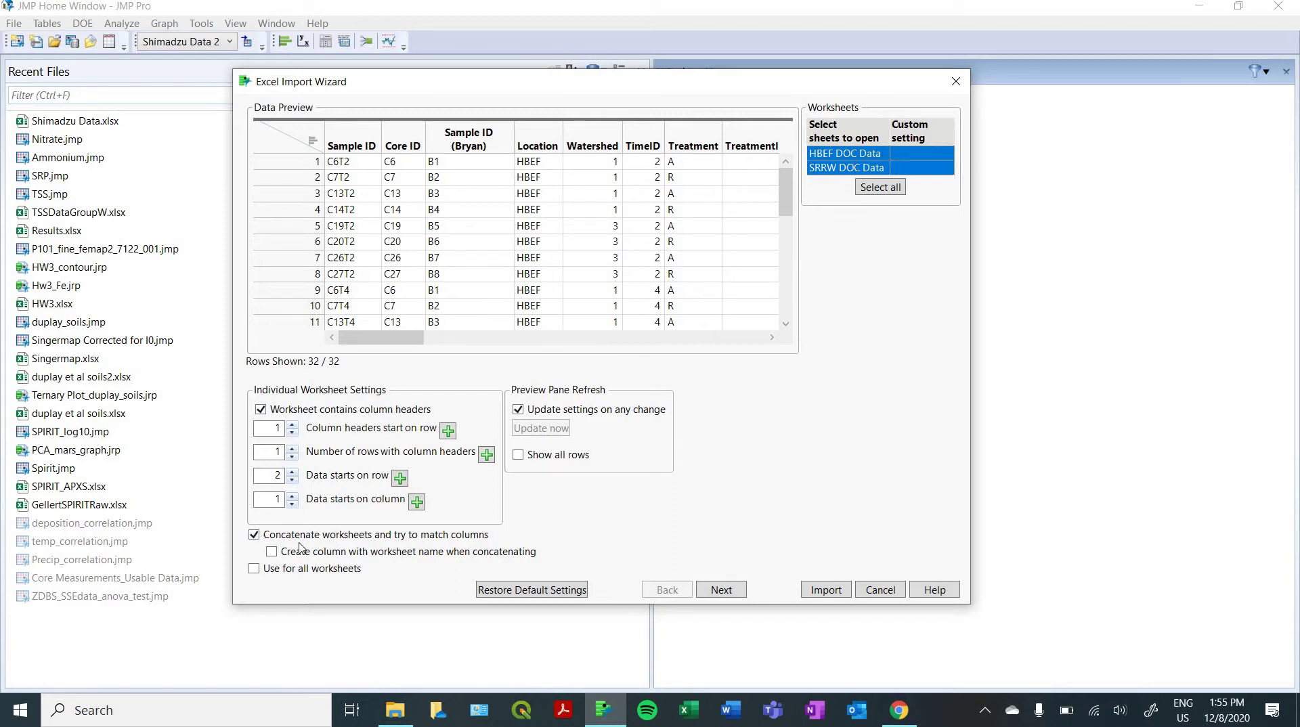
{"action": "left_click", "coordinate": [255, 536]}
{"action": "left_click", "coordinate": [254, 536]}
{"action": "scroll", "coordinate": [675, 211], "scroll_direction": "down", "scroll_amount": 5}
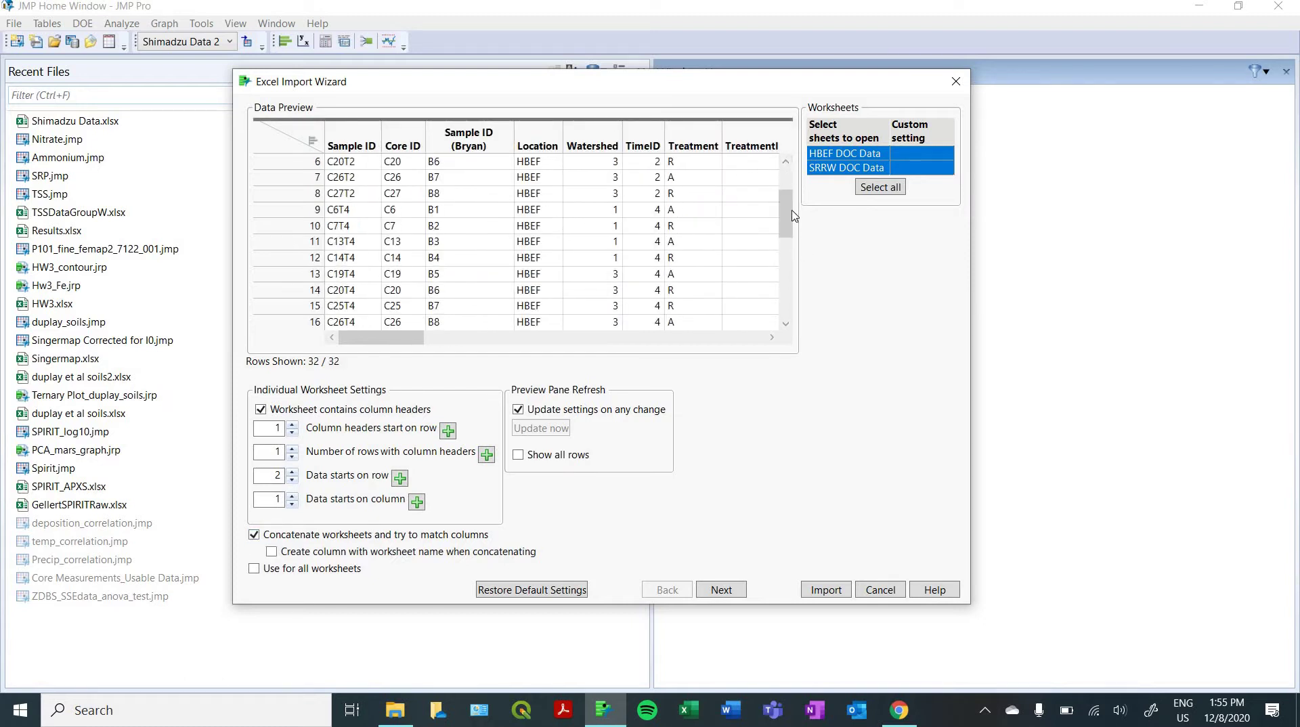
{"action": "left_click_drag", "start_coordinate": [788, 226], "coordinate": [786, 196]}
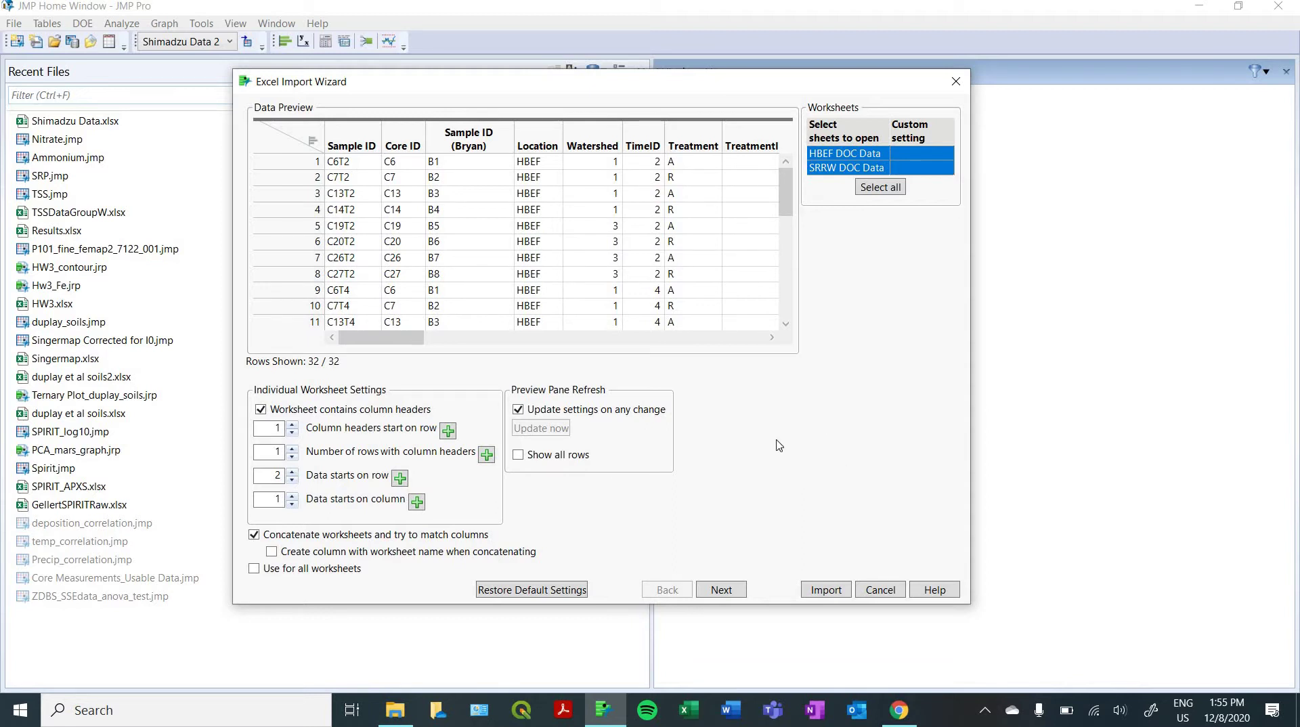
{"action": "left_click", "coordinate": [826, 590]}
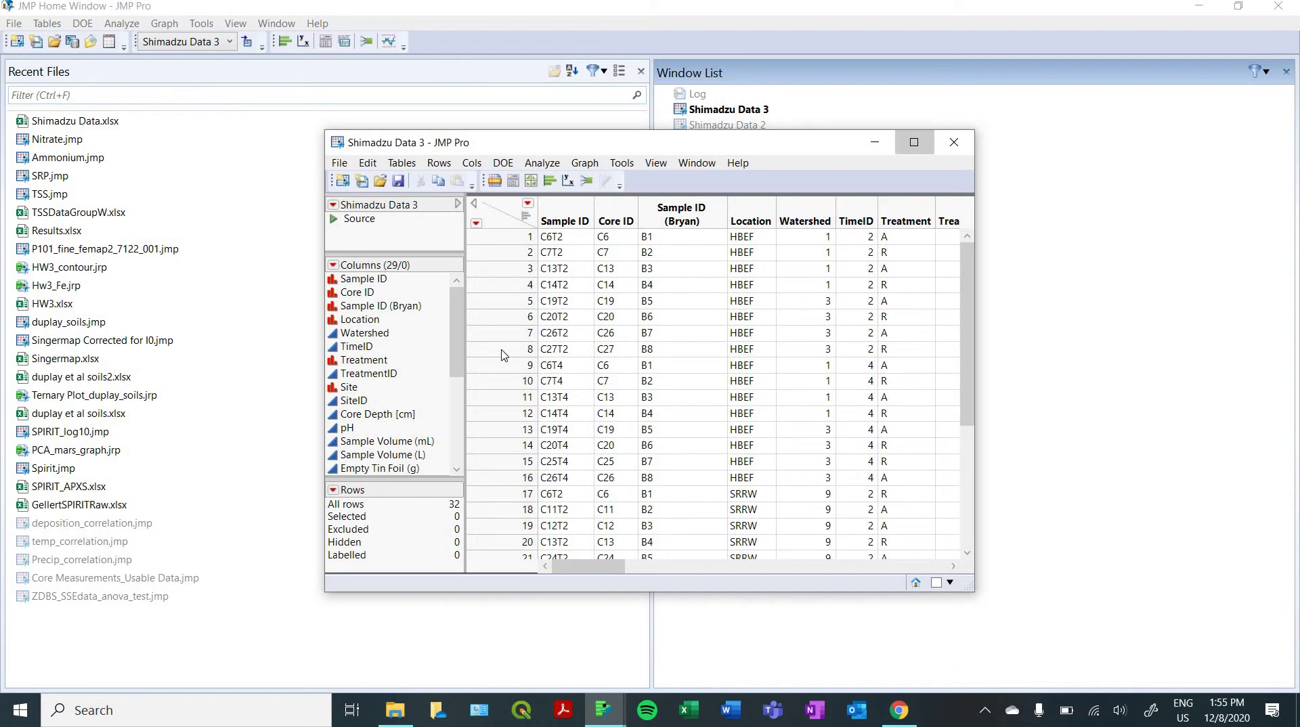
Maximize the Shimadzu Data 3 table window and scroll through its rows
{"action": "left_click", "coordinate": [914, 139]}
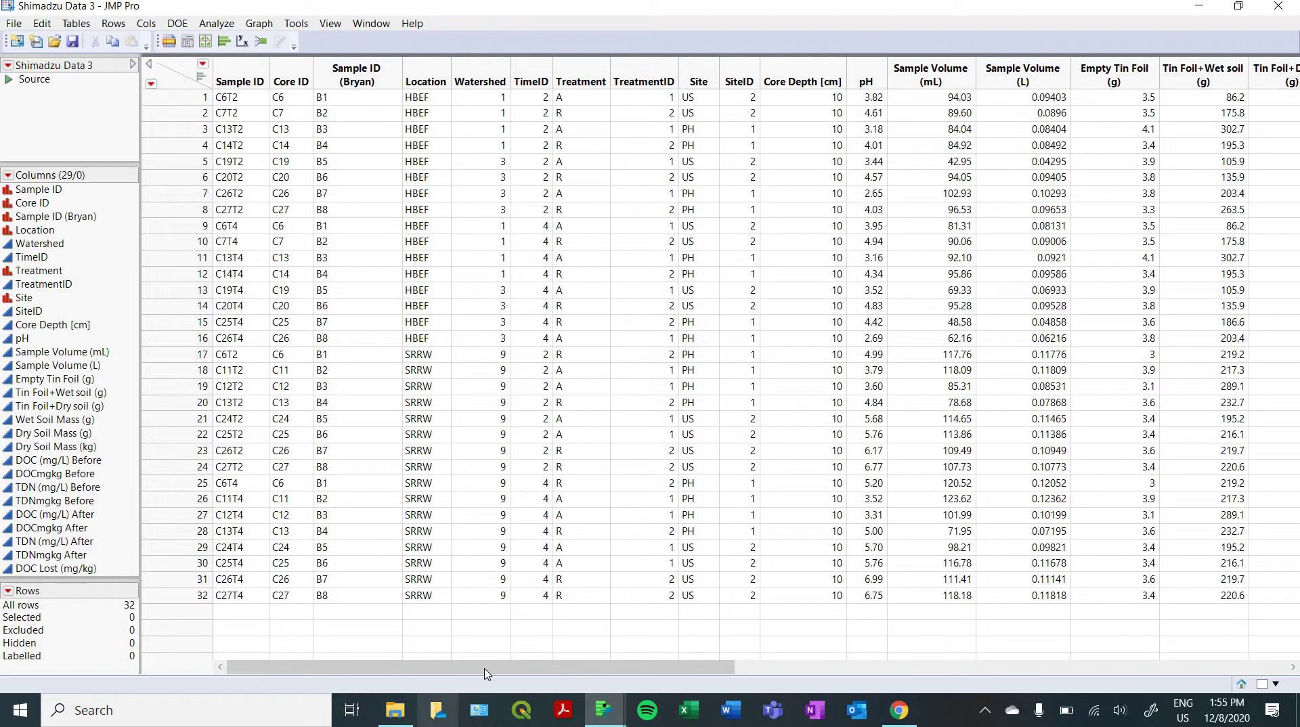
{"action": "mouse_move", "coordinate": [626, 664]}
{"action": "left_mouse_down"}
{"action": "mouse_move", "coordinate": [779, 663]}
{"action": "mouse_move", "coordinate": [433, 638]}
{"action": "mouse_move", "coordinate": [427, 458]}
{"action": "mouse_move", "coordinate": [492, 311]}
{"action": "left_mouse_up"}
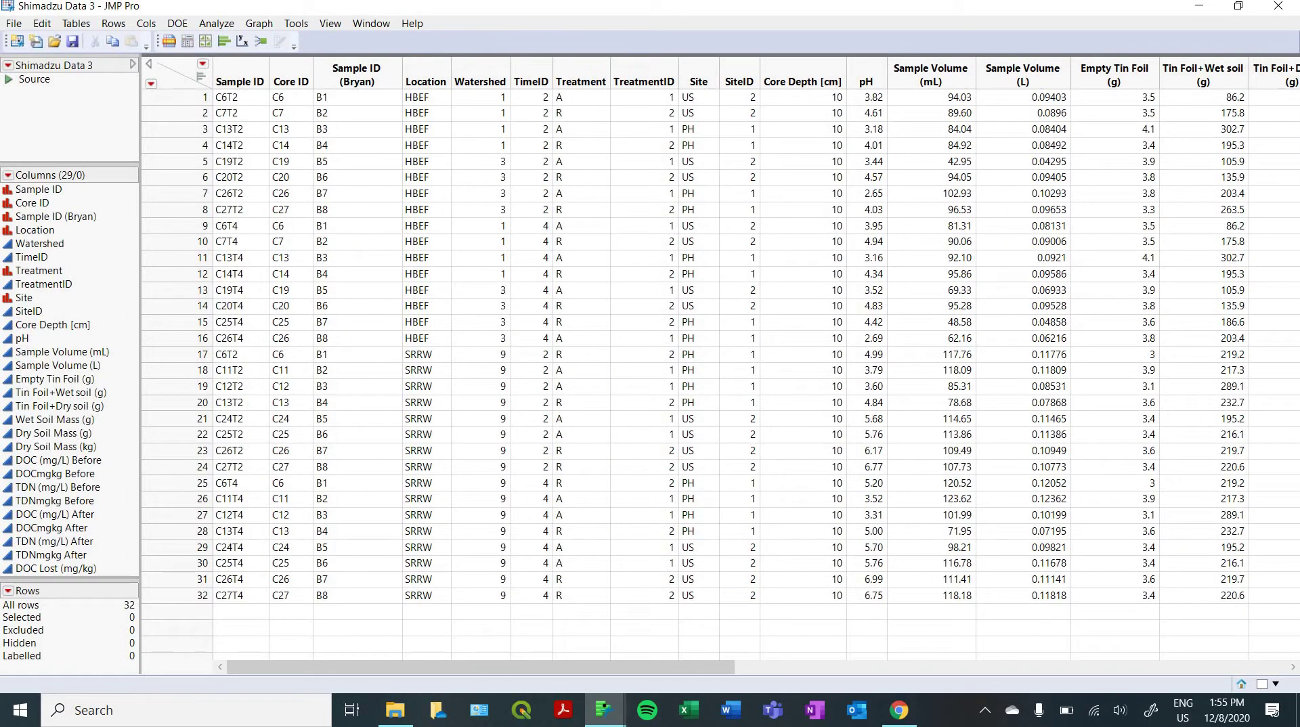
Start a new Graph Builder window and move it up and to the left
{"action": "left_click", "coordinate": [261, 24]}
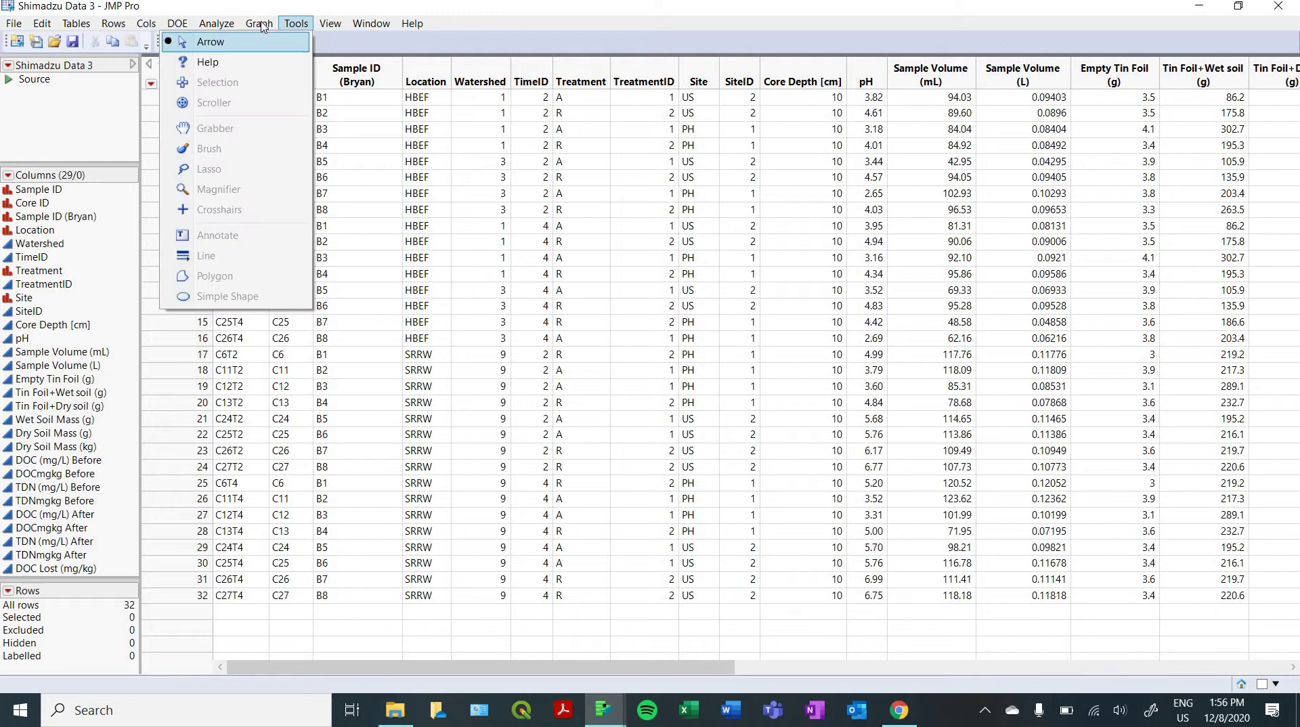
{"action": "left_click", "coordinate": [263, 27]}
{"action": "left_click", "coordinate": [260, 24]}
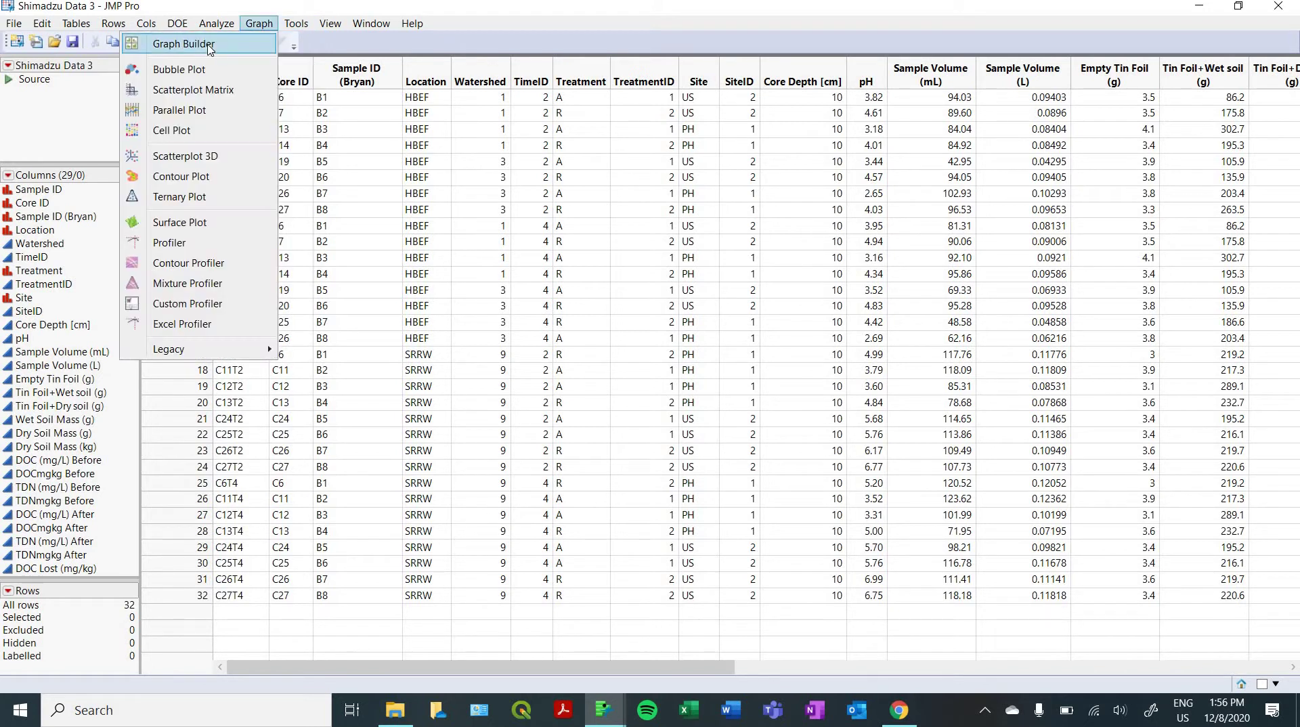
{"action": "left_click", "coordinate": [261, 44]}
{"action": "left_click_drag", "start_coordinate": [501, 107], "coordinate": [440, 63]}
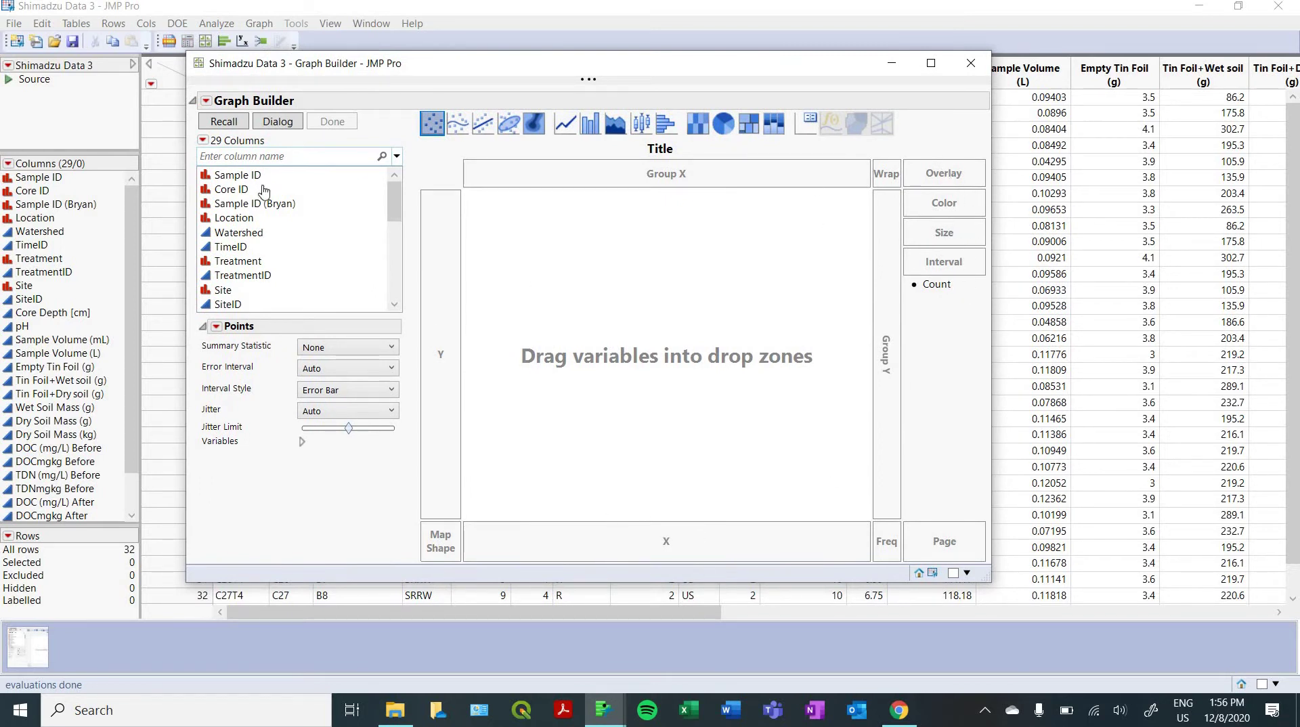
{"action": "scroll", "coordinate": [264, 242], "scroll_direction": "down", "scroll_amount": 1}
{"action": "scroll", "coordinate": [264, 244], "scroll_direction": "down", "scroll_amount": 5}
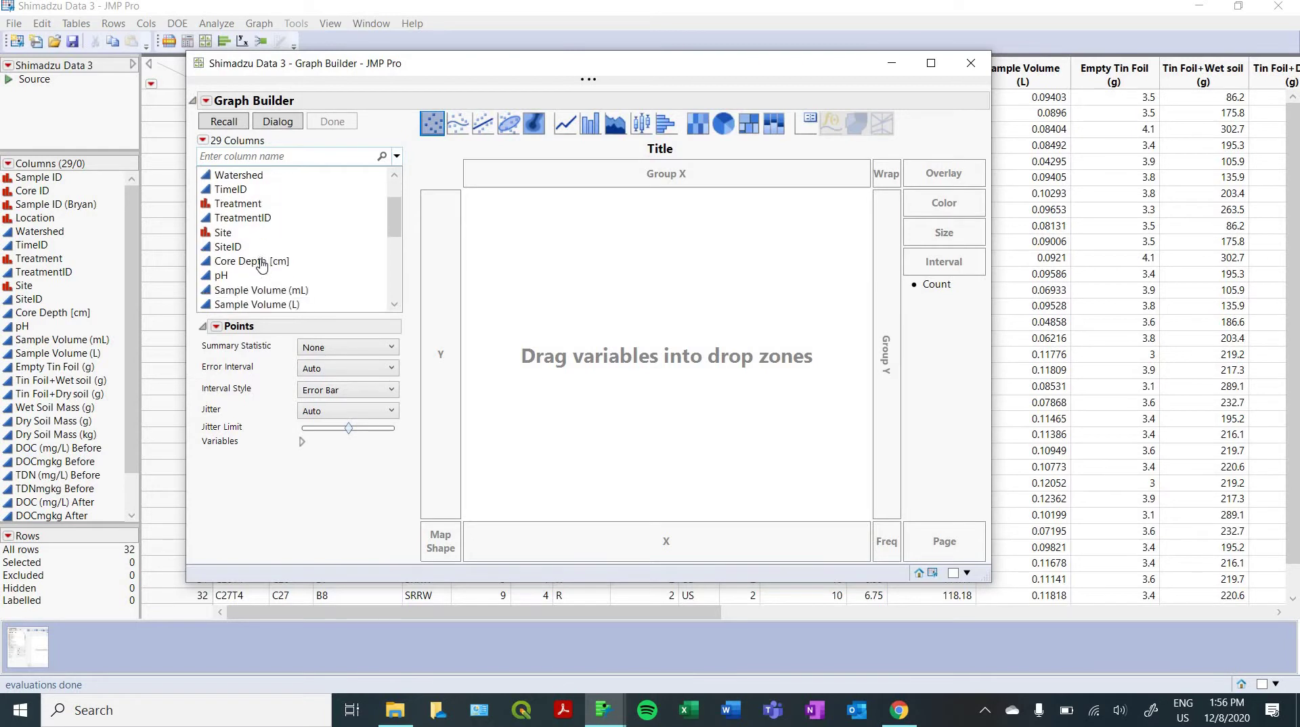
{"action": "scroll", "coordinate": [267, 231], "scroll_direction": "up", "scroll_amount": 6}
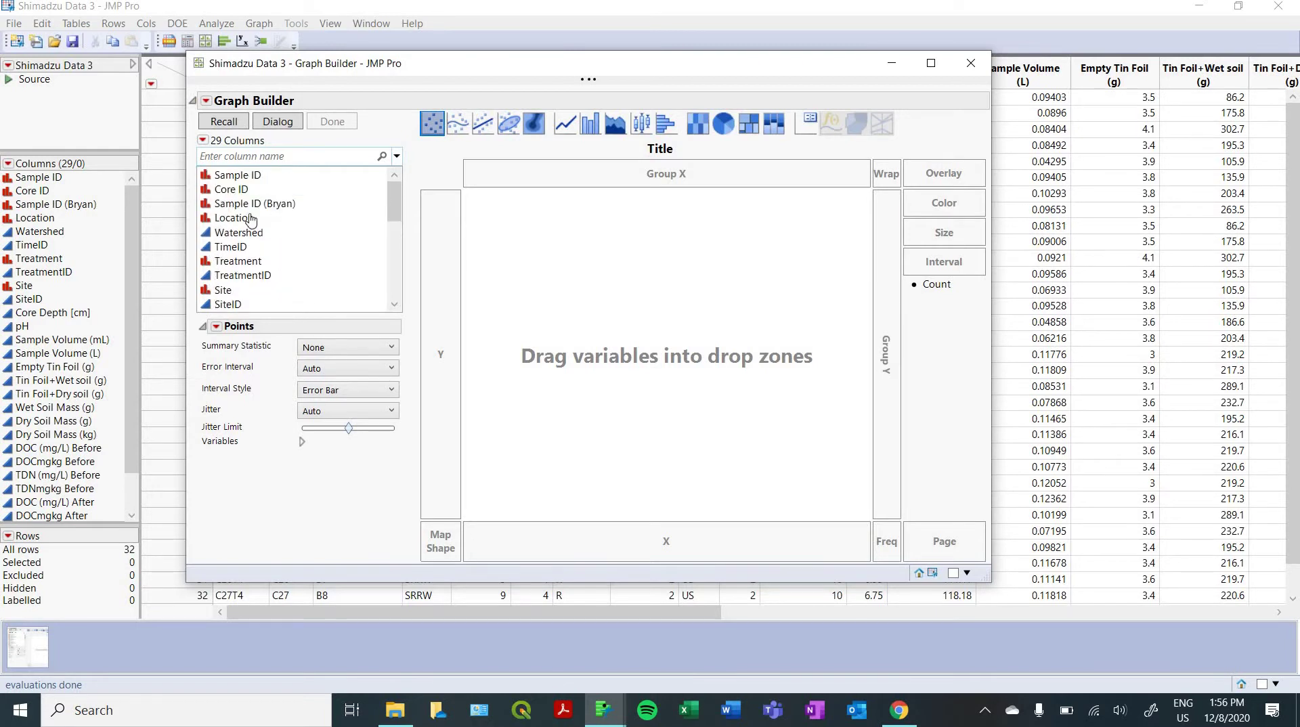
Place Treatment on the X axis and DOC Lost (mg/kg) on the Y axis
{"action": "left_click", "coordinate": [249, 263]}
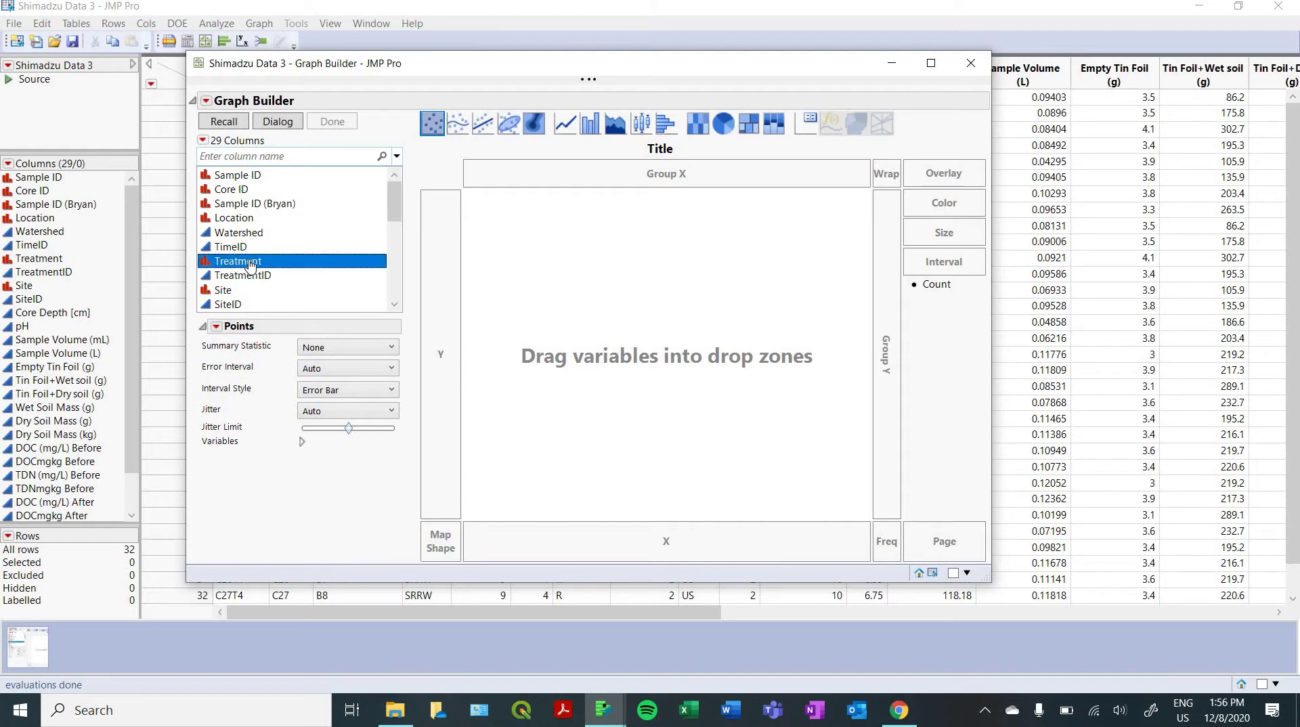
{"action": "mouse_move", "coordinate": [250, 263]}
{"action": "left_mouse_down"}
{"action": "mouse_move", "coordinate": [552, 353]}
{"action": "mouse_move", "coordinate": [645, 521]}
{"action": "mouse_move", "coordinate": [645, 546]}
{"action": "left_mouse_up"}
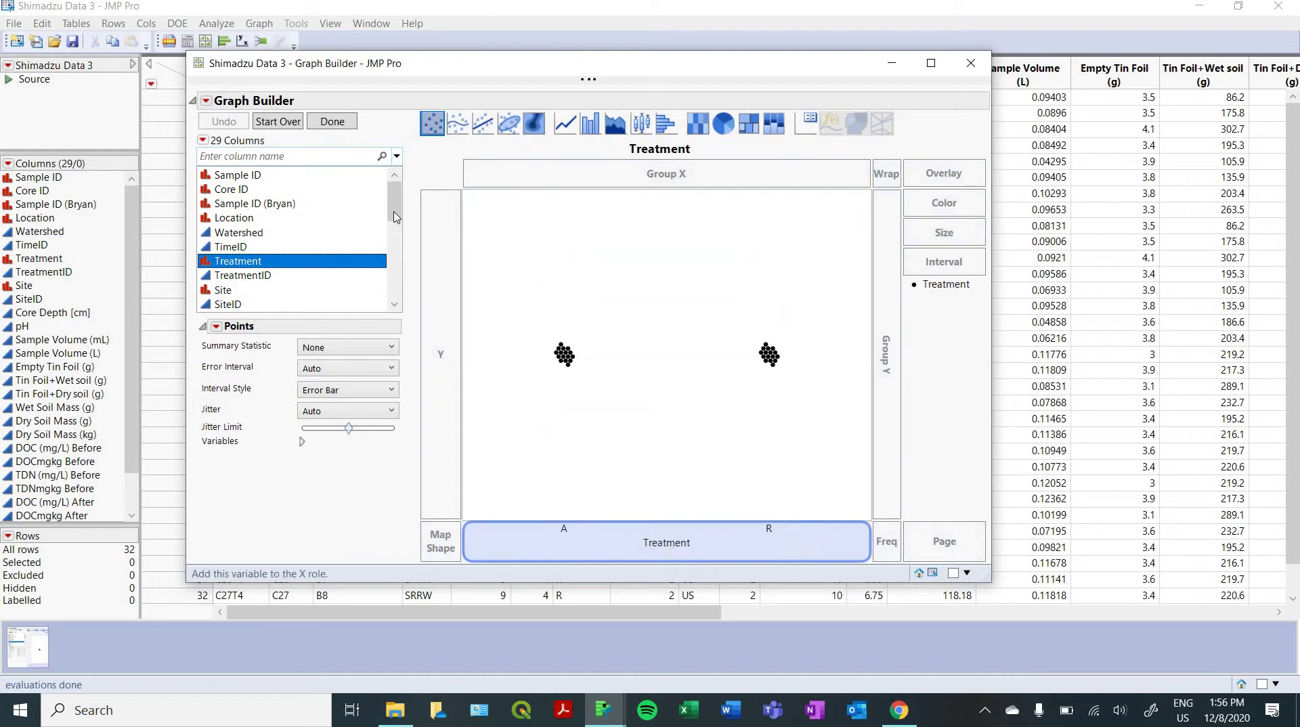
{"action": "scroll", "coordinate": [398, 287], "scroll_direction": "down", "scroll_amount": 1}
{"action": "scroll", "coordinate": [398, 287], "scroll_direction": "down", "scroll_amount": 6}
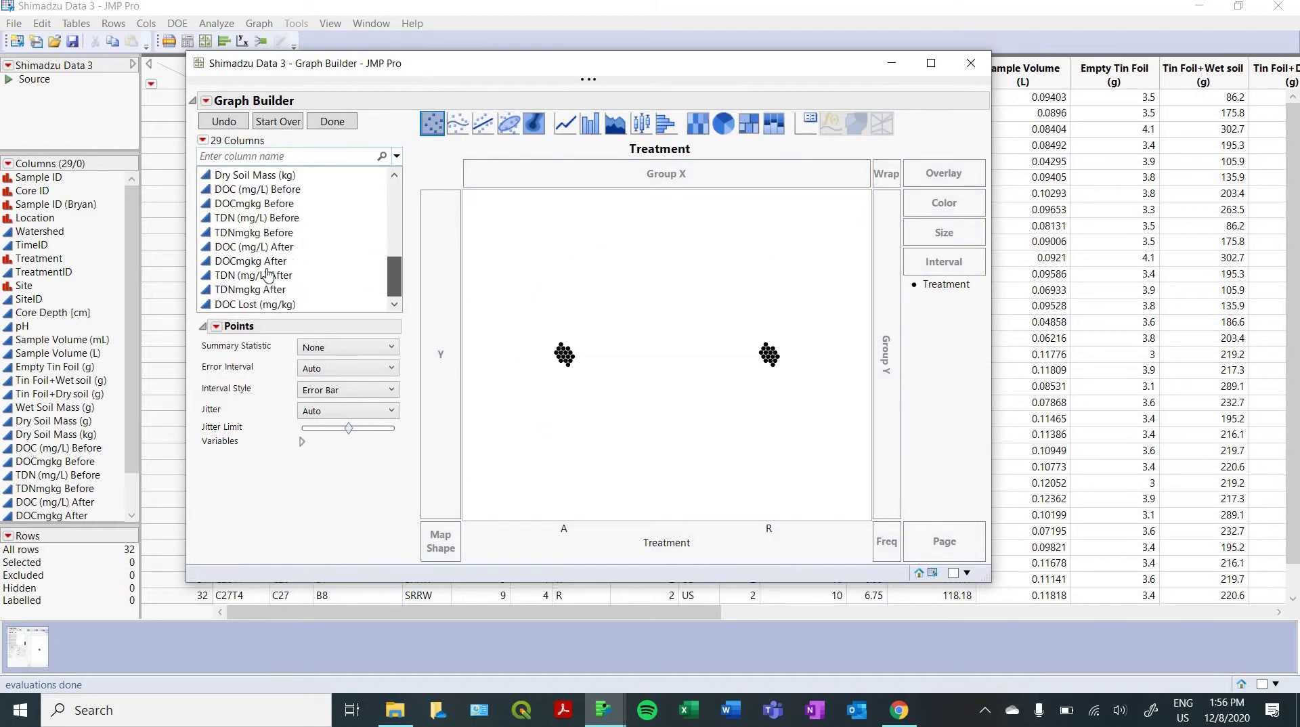
{"action": "left_click", "coordinate": [270, 305]}
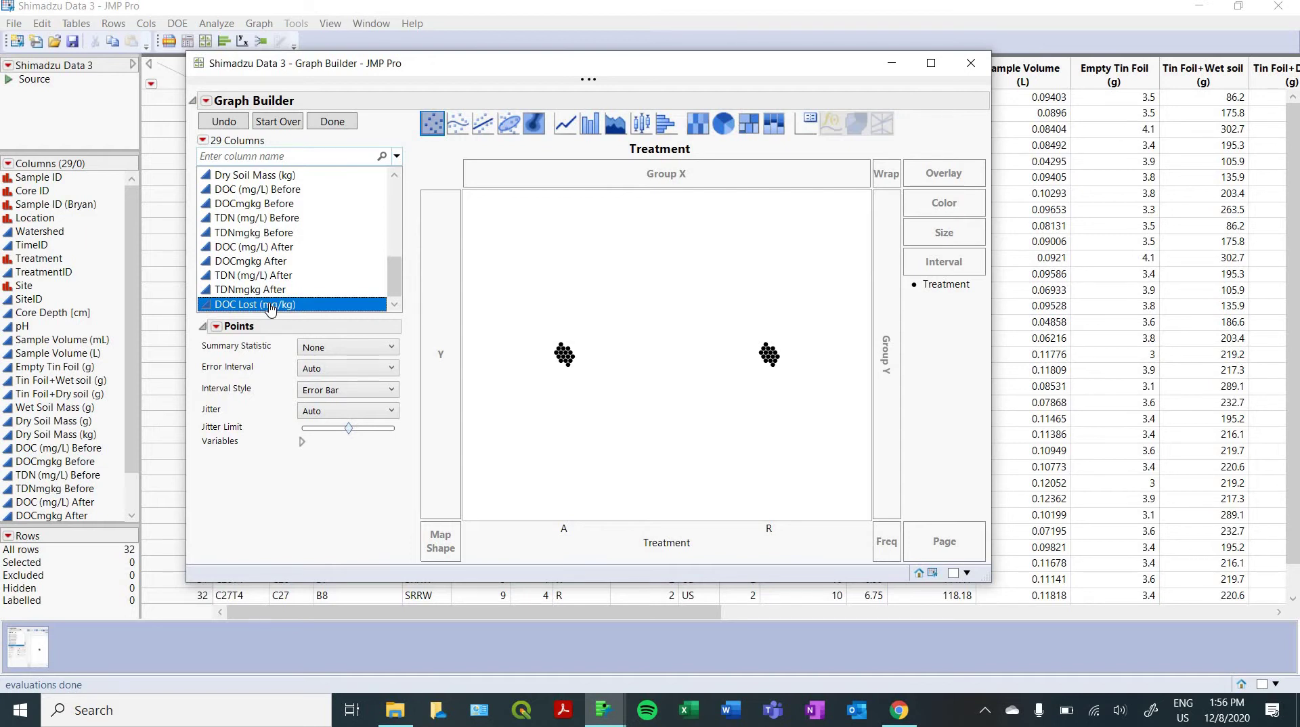
{"action": "left_click_drag", "start_coordinate": [252, 311], "coordinate": [436, 298]}
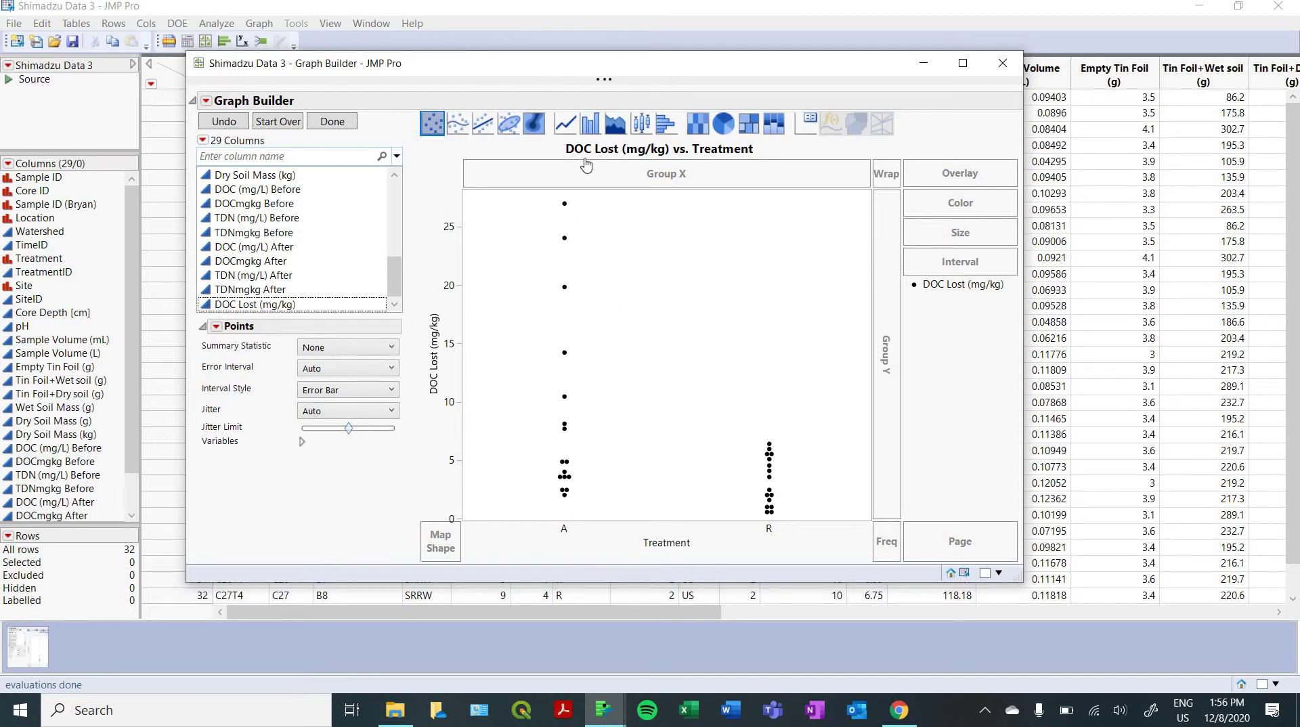
Change the DOC Lost by Treatment graph from bars to box plots for groups A and R
{"action": "left_click", "coordinate": [592, 126]}
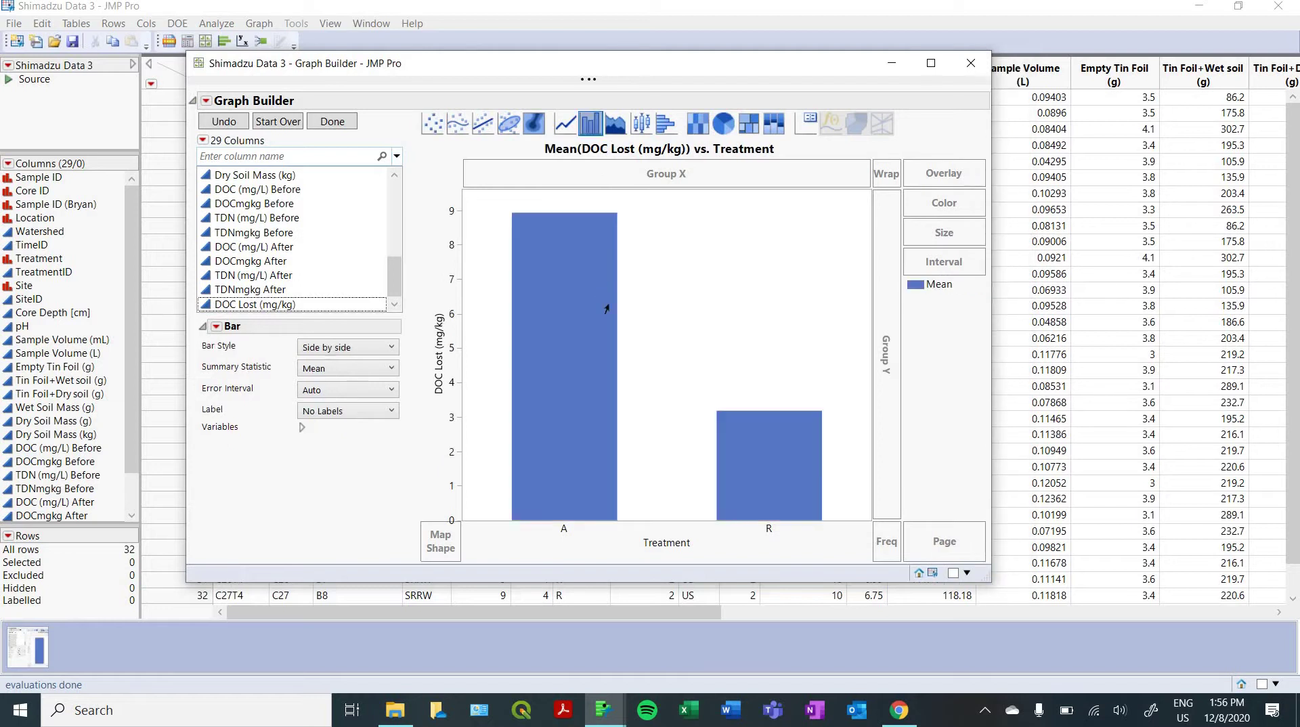
{"action": "left_click", "coordinate": [645, 123]}
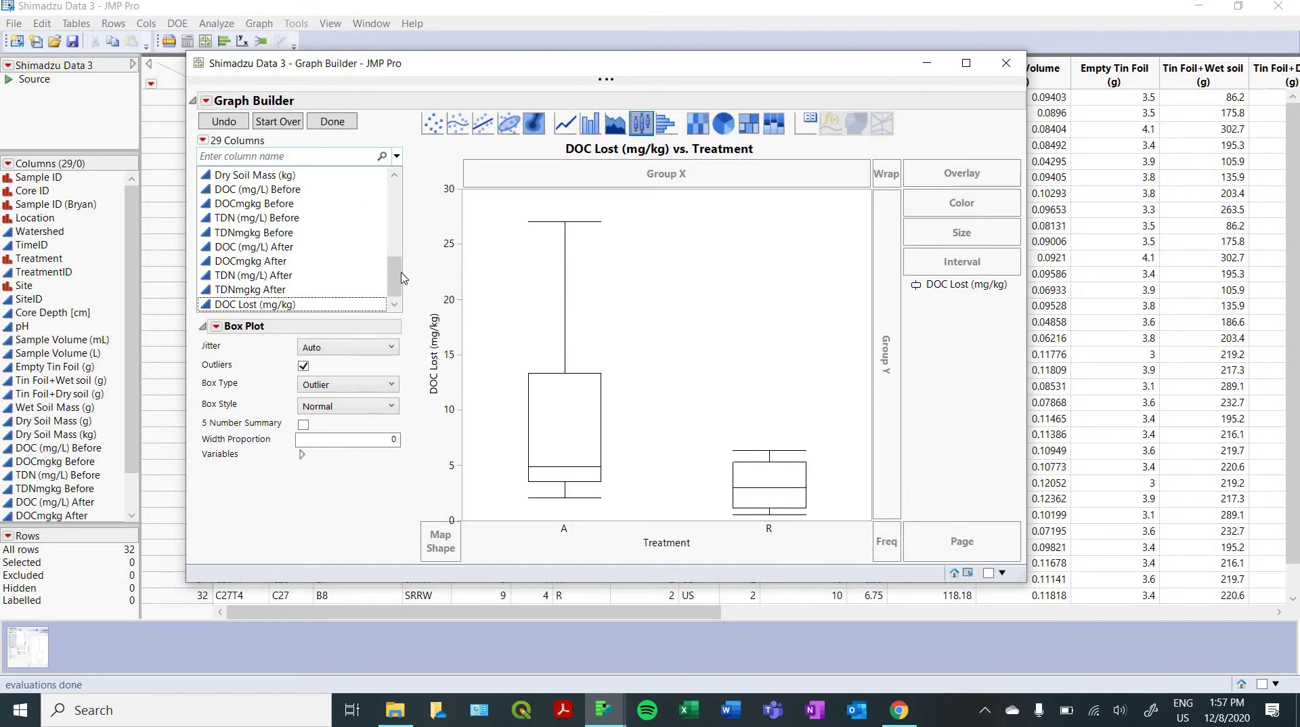
{"action": "left_click_drag", "start_coordinate": [391, 278], "coordinate": [383, 182]}
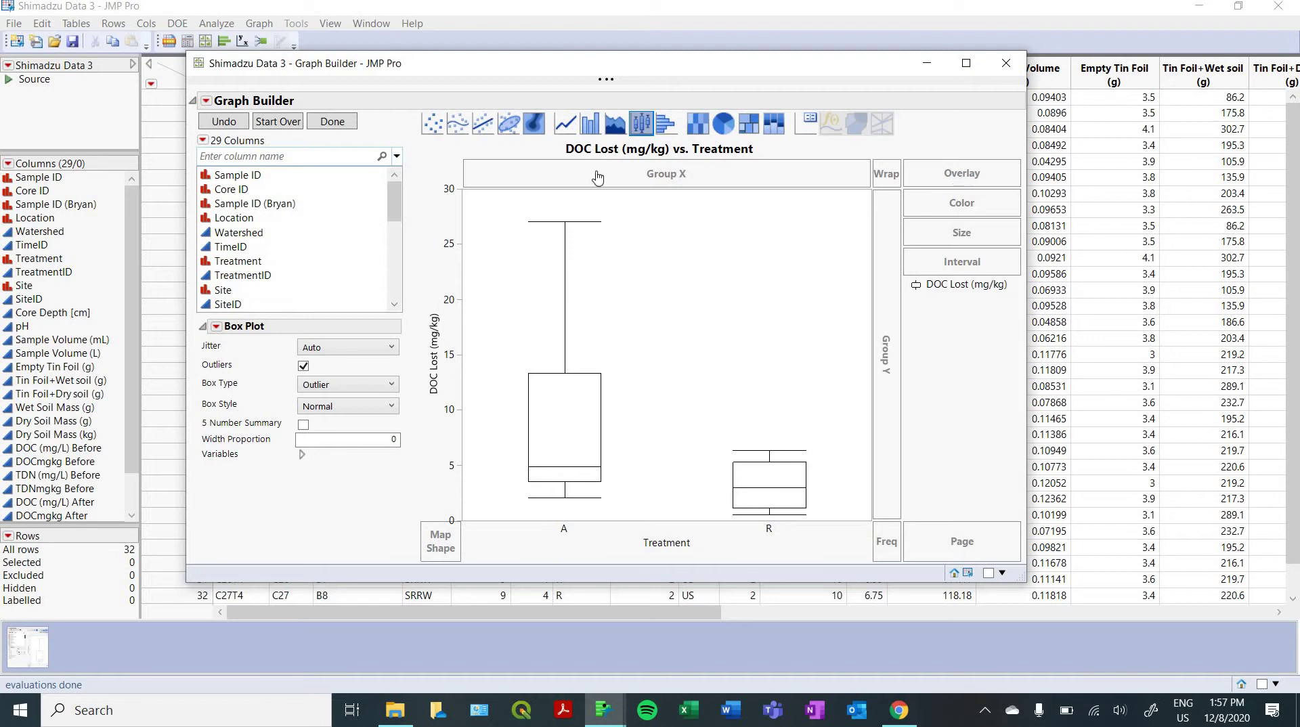
{"action": "left_click", "coordinate": [239, 220]}
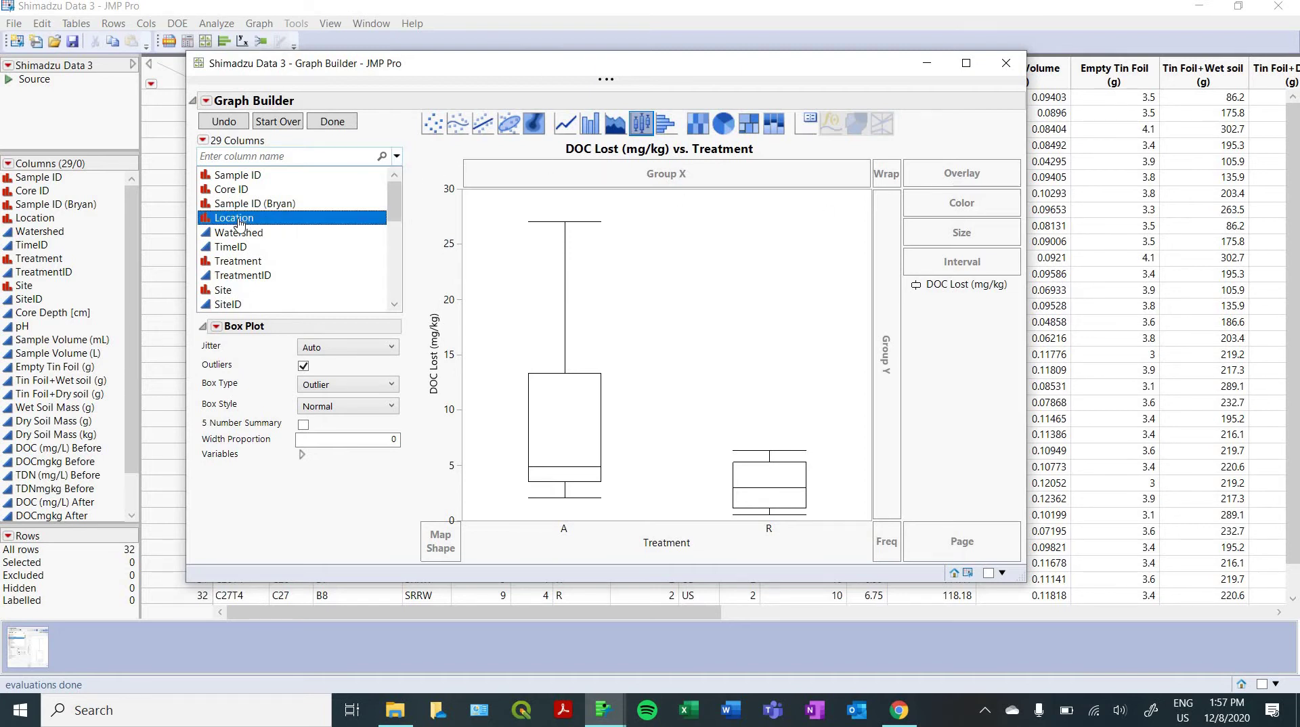
{"action": "left_click_drag", "start_coordinate": [239, 223], "coordinate": [956, 172]}
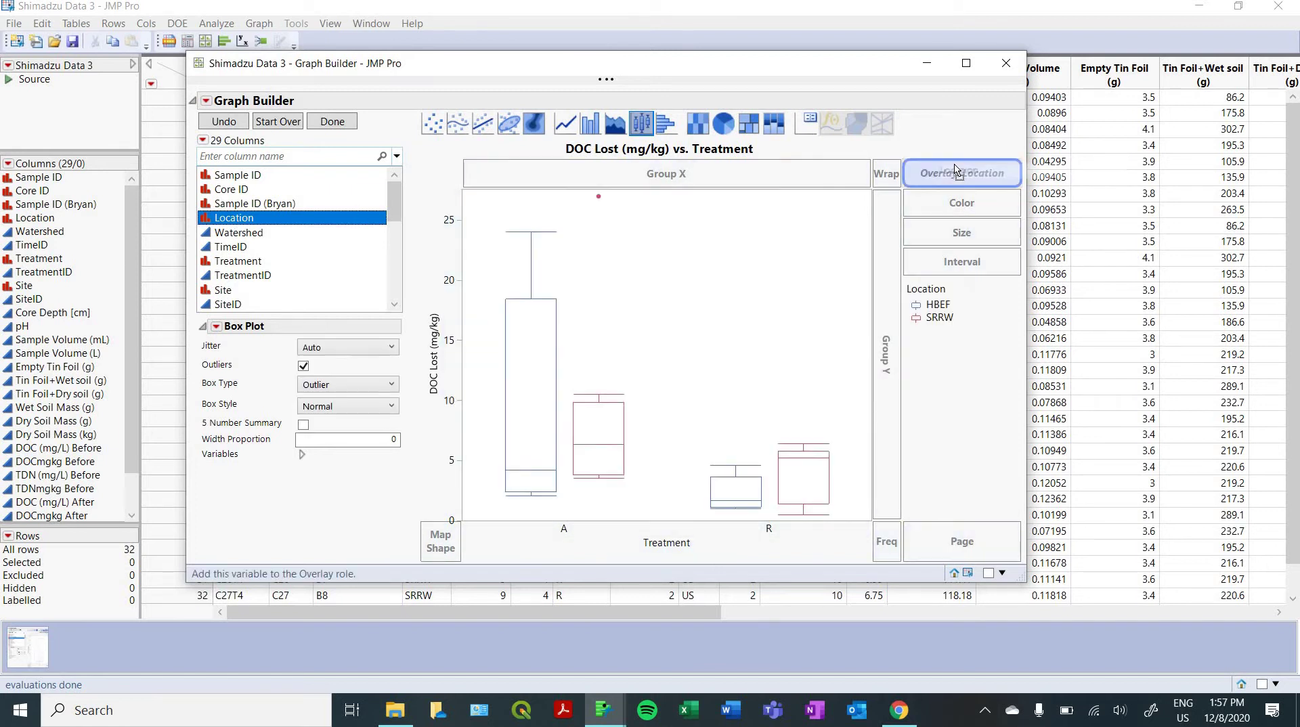
{"action": "left_click_drag", "start_coordinate": [332, 204], "coordinate": [947, 174]}
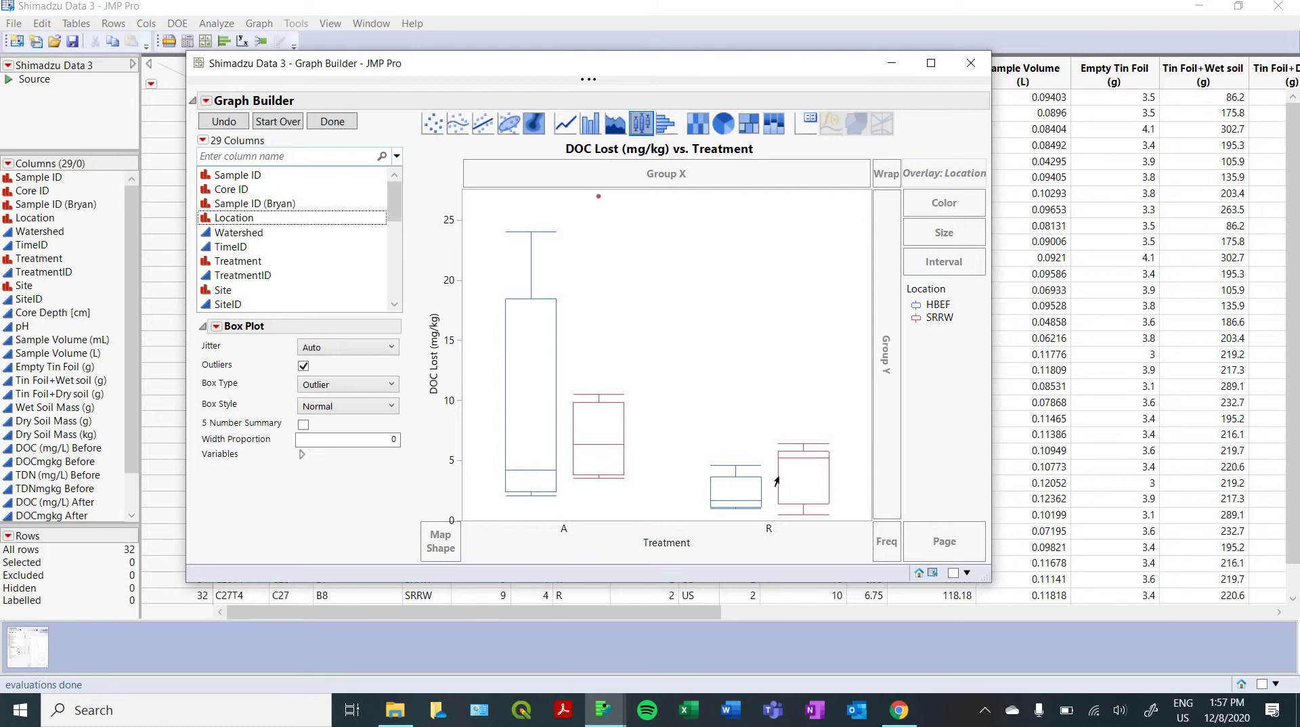
Launch a Fit Model of DOC Lost (mg/kg) with Treatment and Location effects and run it
{"action": "mouse_move", "coordinate": [776, 482]}
{"action": "mouse_move", "coordinate": [605, 68]}
{"action": "left_click", "coordinate": [207, 101]}
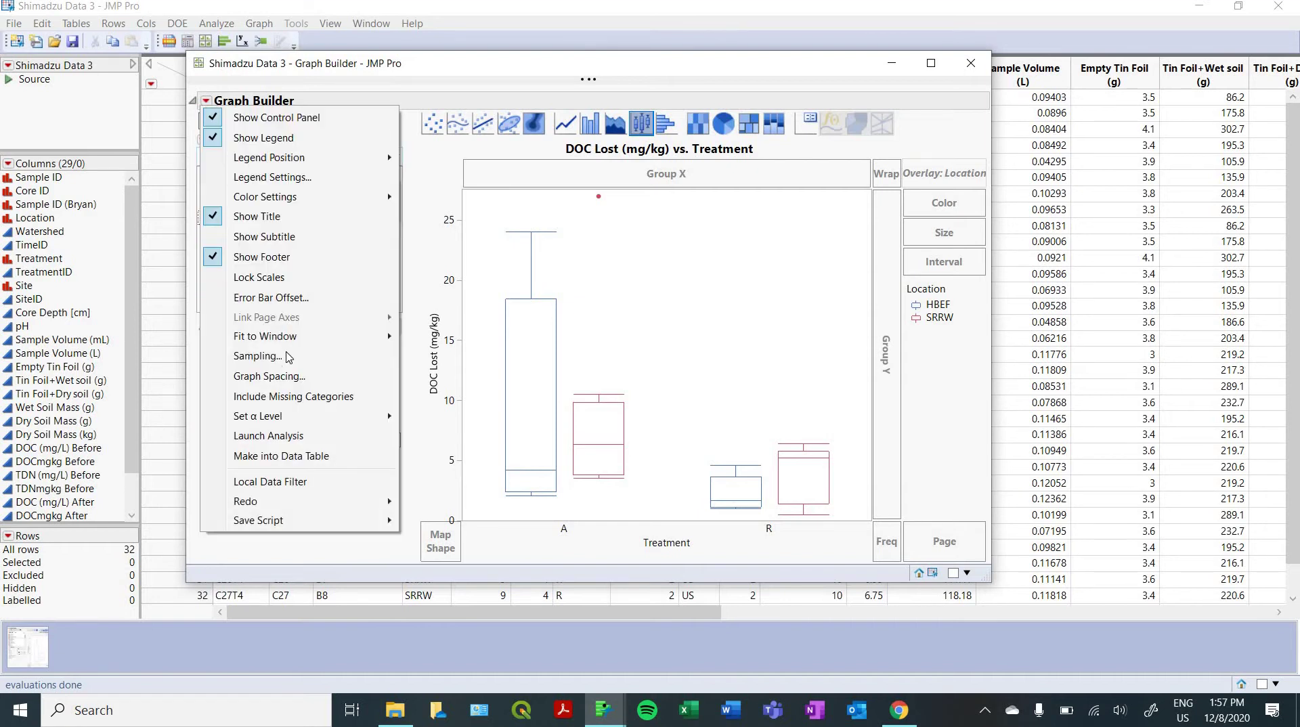
{"action": "left_click", "coordinate": [281, 437]}
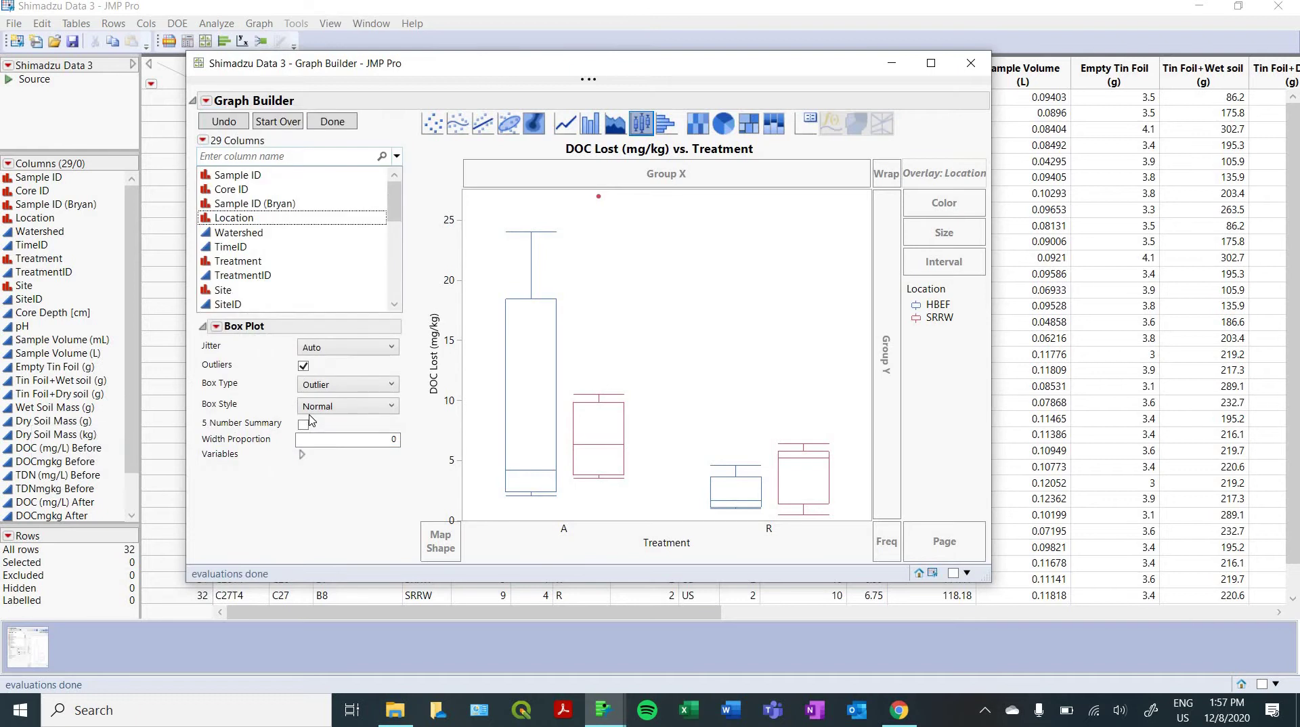
{"action": "left_click_drag", "start_coordinate": [477, 163], "coordinate": [364, 109]}
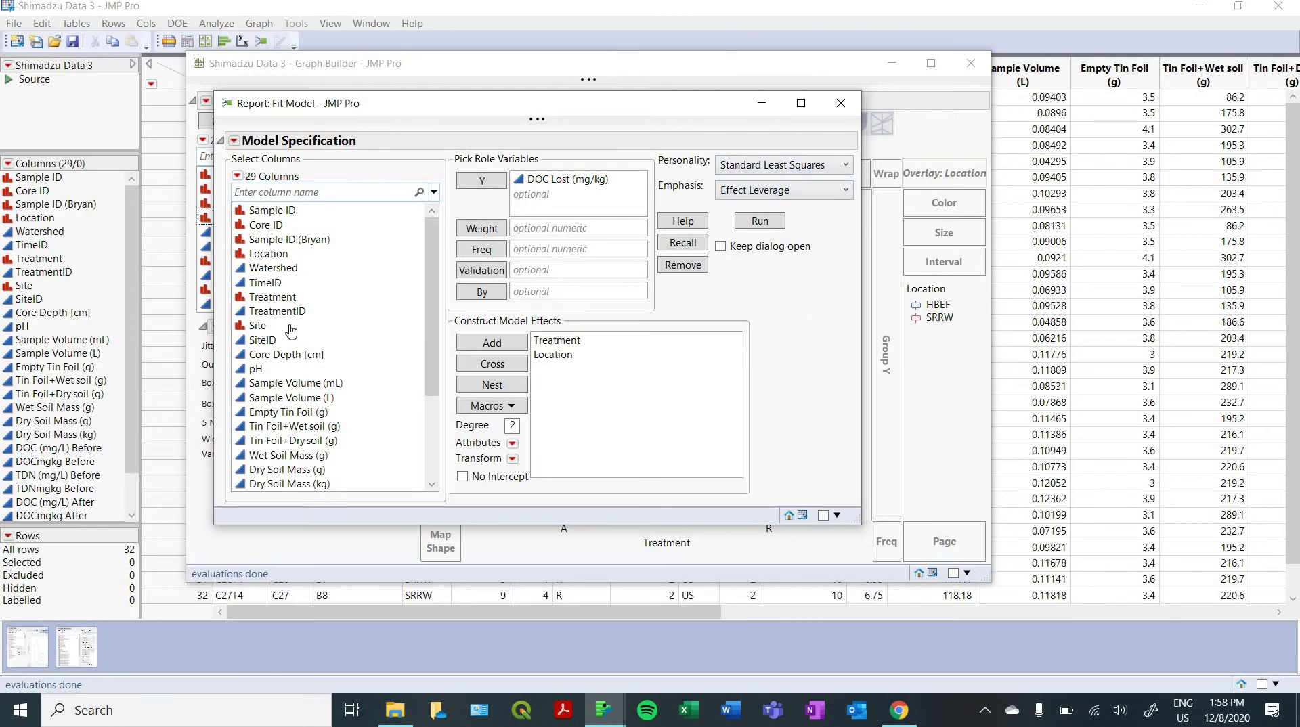
{"action": "scroll", "coordinate": [318, 402], "scroll_direction": "down", "scroll_amount": 2}
{"action": "scroll", "coordinate": [315, 427], "scroll_direction": "down", "scroll_amount": 1}
{"action": "scroll", "coordinate": [323, 394], "scroll_direction": "up", "scroll_amount": 3}
{"action": "left_click", "coordinate": [765, 224]}
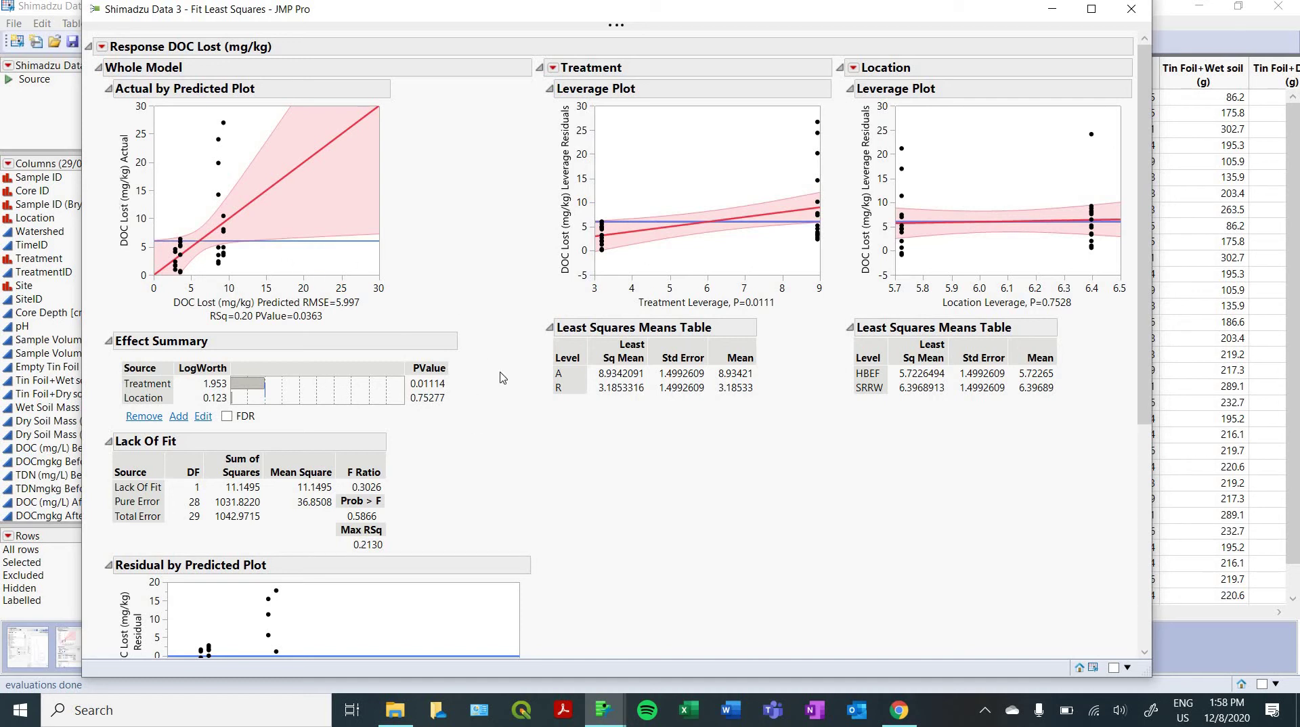
Scroll through the Effect Summary, Analysis of Variance and Parameter Estimates, then back up
{"action": "scroll", "coordinate": [240, 439], "scroll_direction": "down", "scroll_amount": 3}
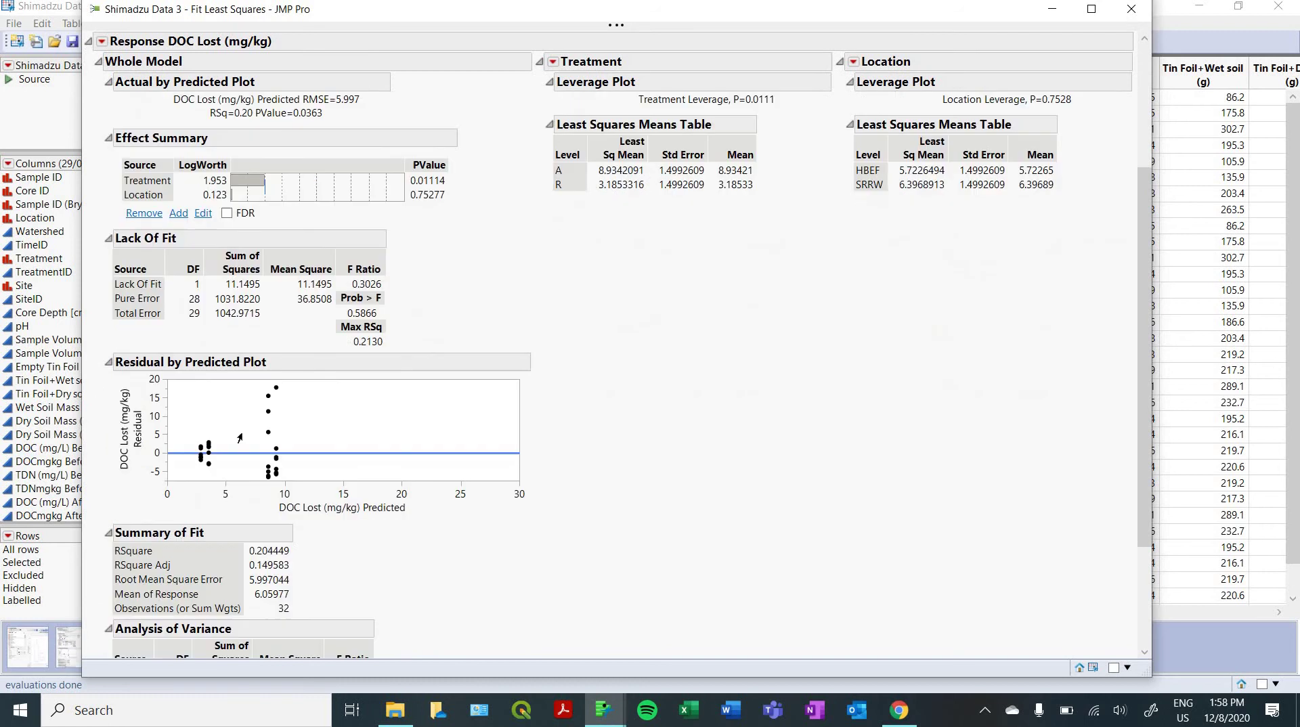
{"action": "scroll", "coordinate": [474, 582], "scroll_direction": "down", "scroll_amount": 3}
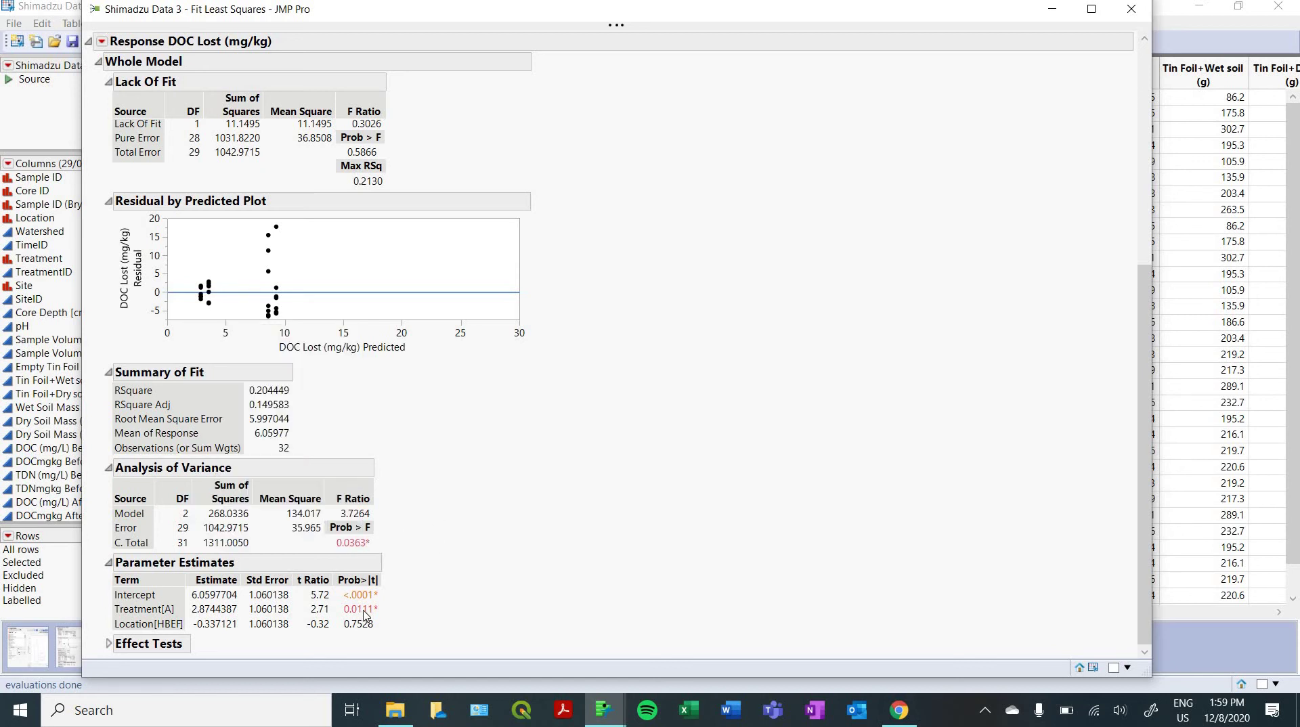
{"action": "scroll", "coordinate": [467, 305], "scroll_direction": "up", "scroll_amount": 5}
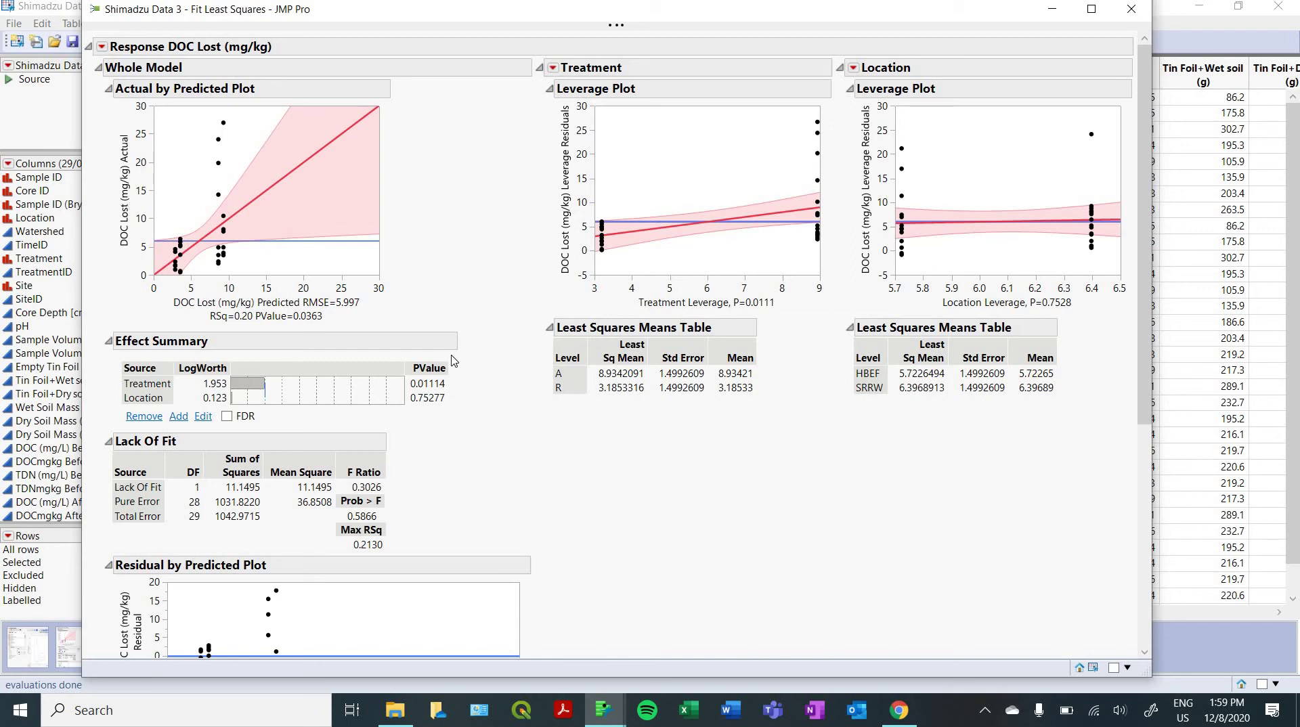
Close the least squares report and run Fit Y by X with DOC Lost (mg/kg) as Y, Treatment as X
{"action": "left_click", "coordinate": [1137, 9]}
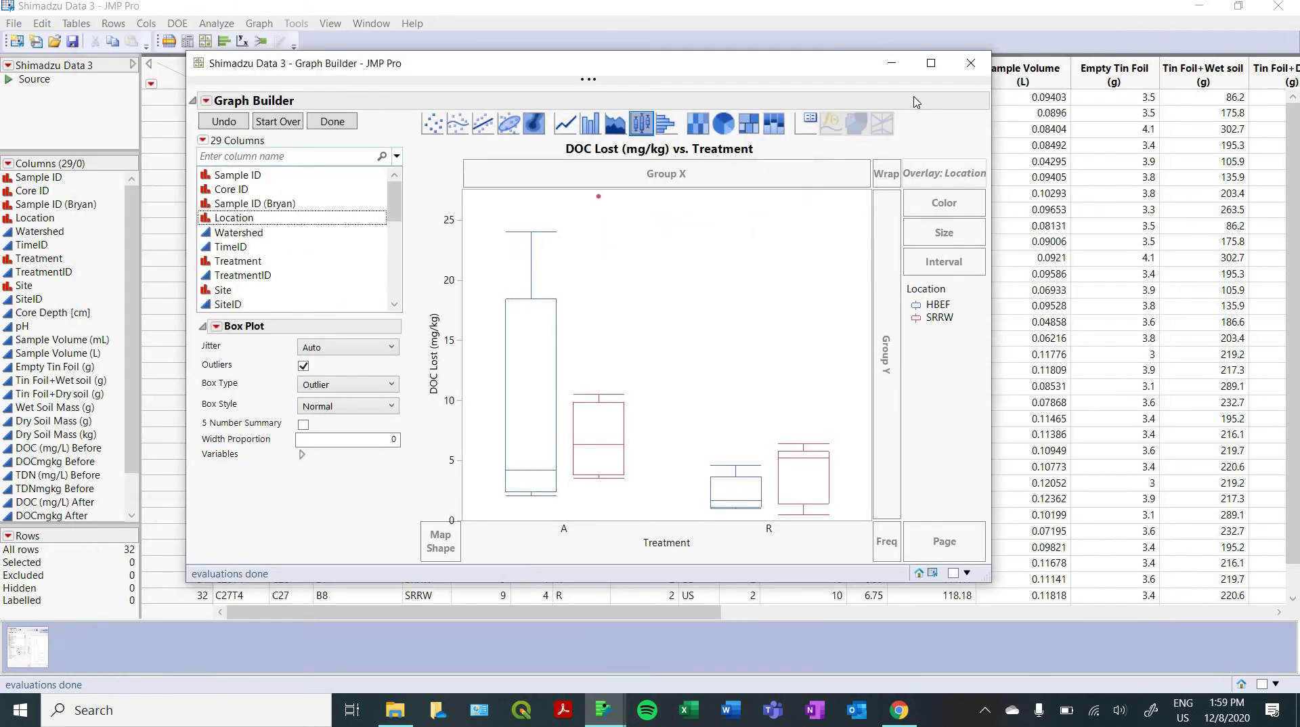
{"action": "left_click", "coordinate": [893, 62]}
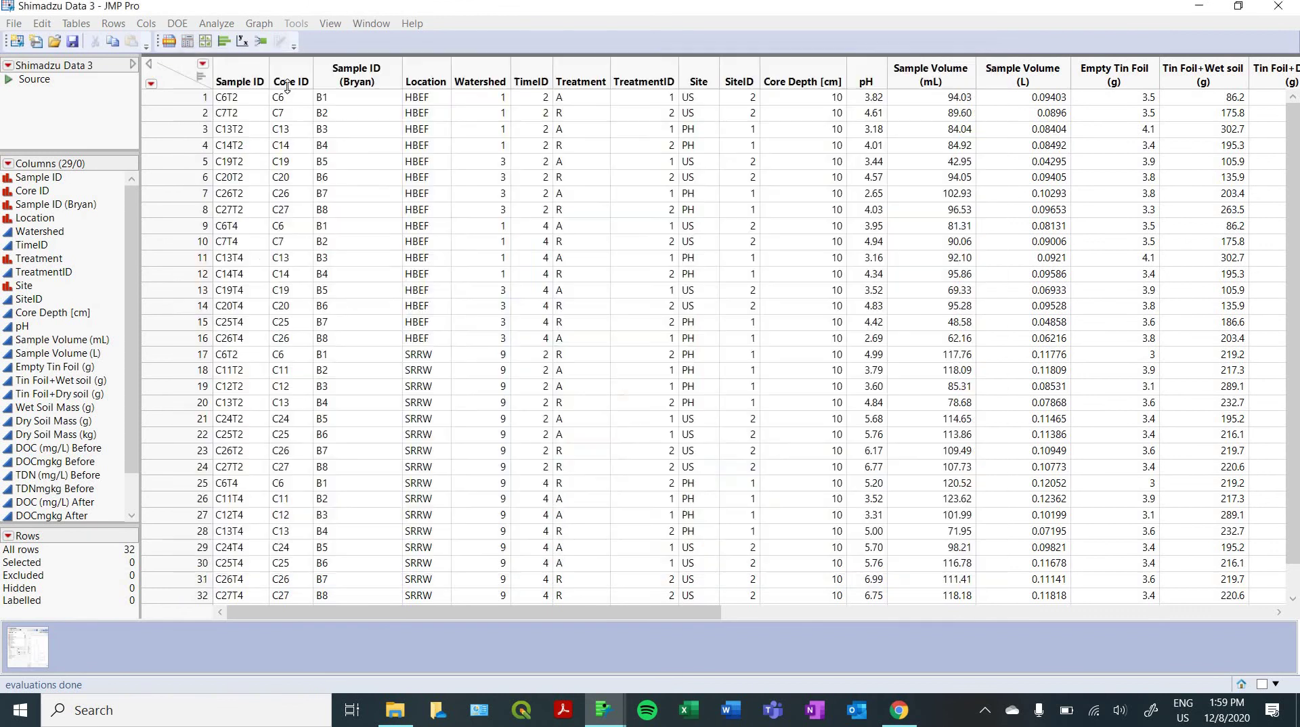
{"action": "left_click", "coordinate": [220, 25]}
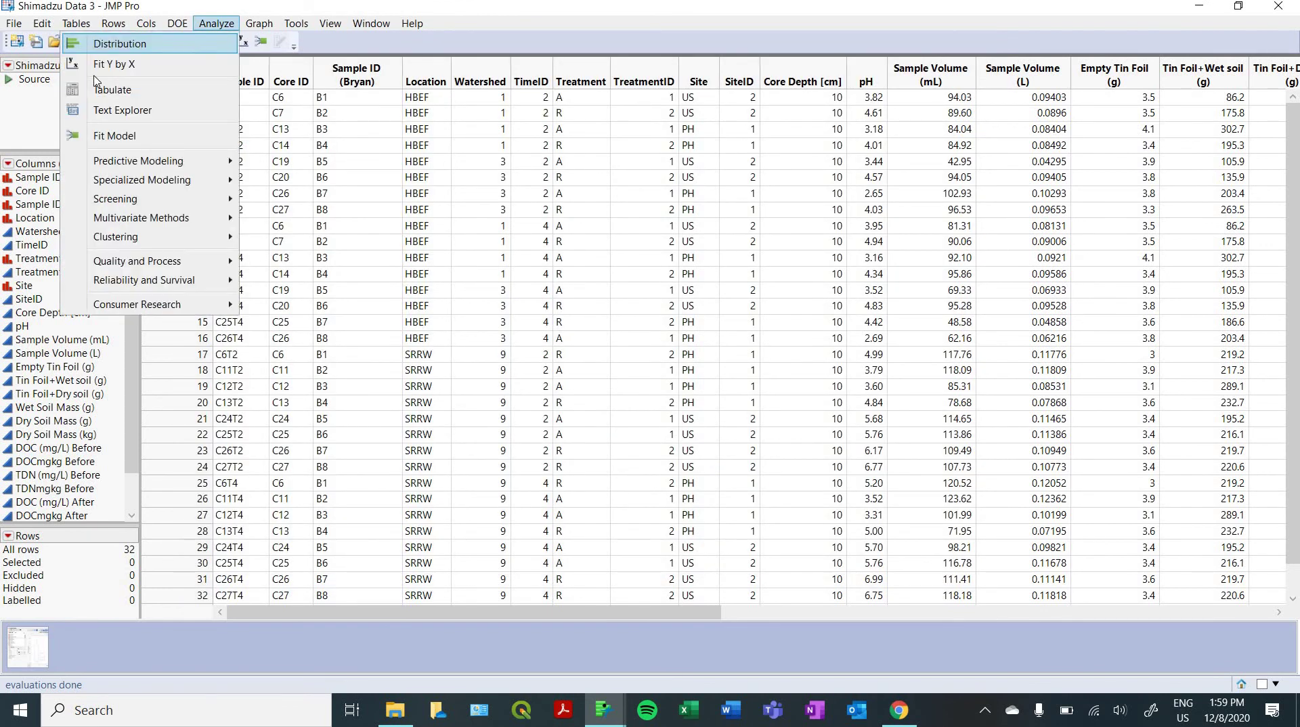
{"action": "left_click", "coordinate": [139, 66]}
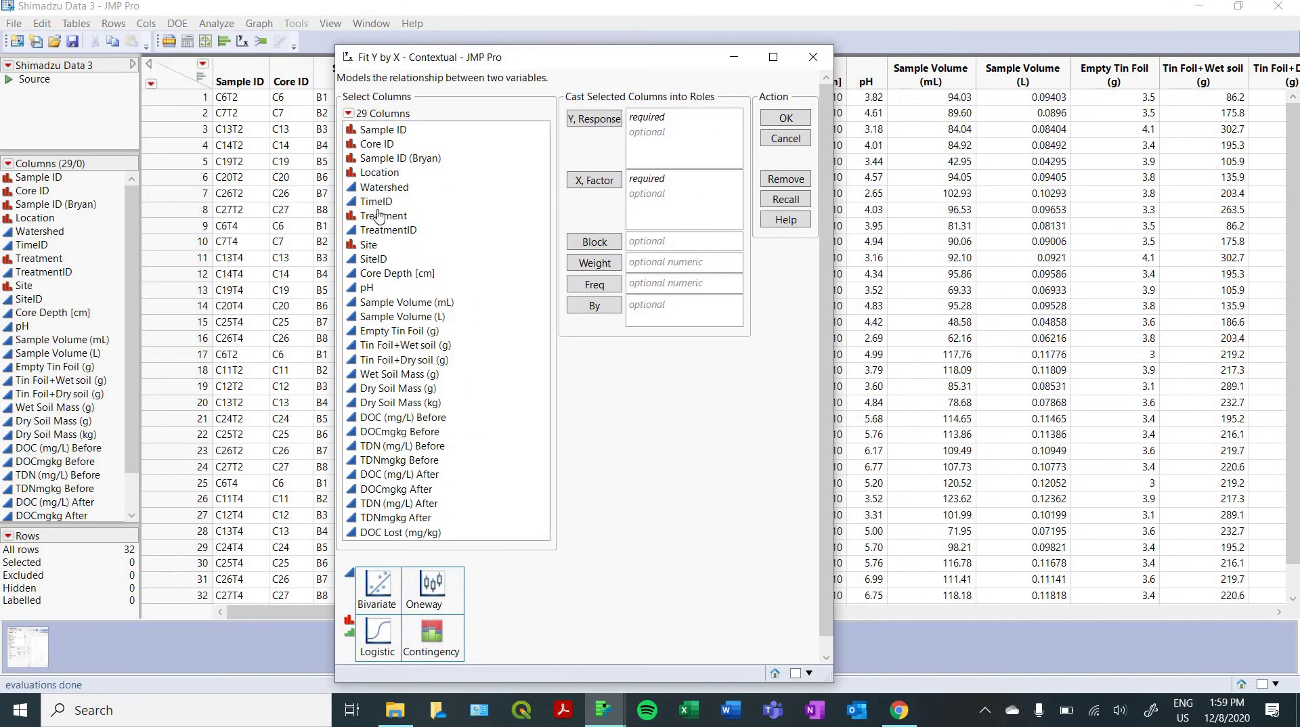
{"action": "left_click_drag", "start_coordinate": [383, 224], "coordinate": [657, 190]}
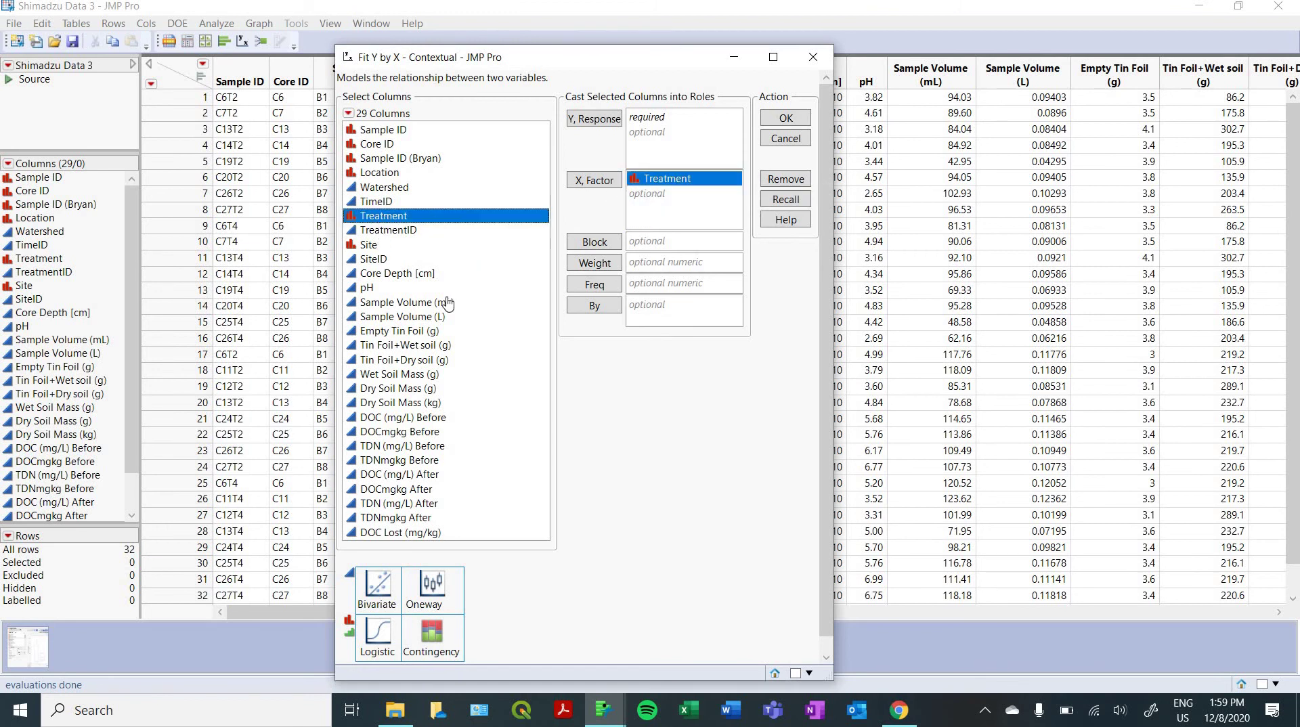
{"action": "scroll", "coordinate": [420, 474], "scroll_direction": "down", "scroll_amount": 1}
{"action": "left_click_drag", "start_coordinate": [401, 517], "coordinate": [660, 139]}
{"action": "left_click", "coordinate": [785, 100]}
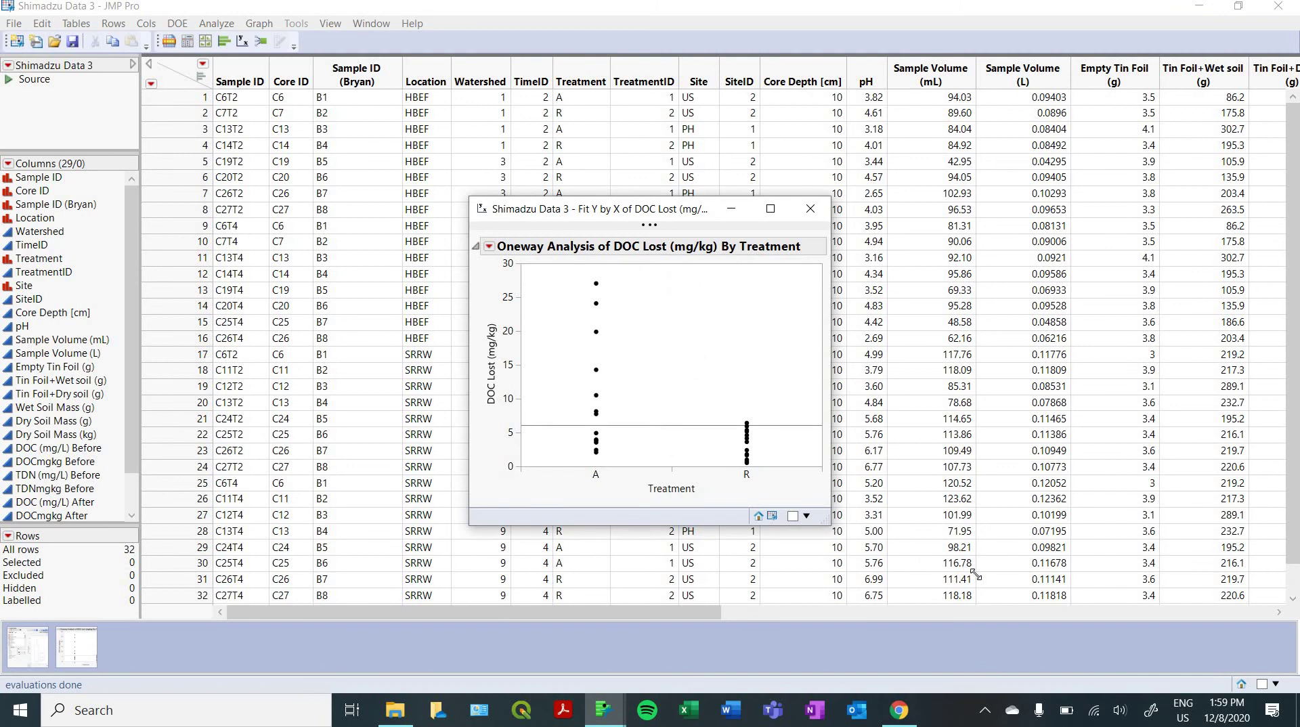
Enlarge the Oneway report window and add the Means and Std Dev table
{"action": "left_click_drag", "start_coordinate": [975, 574], "coordinate": [979, 577]}
{"action": "left_click_drag", "start_coordinate": [639, 207], "coordinate": [501, 139]}
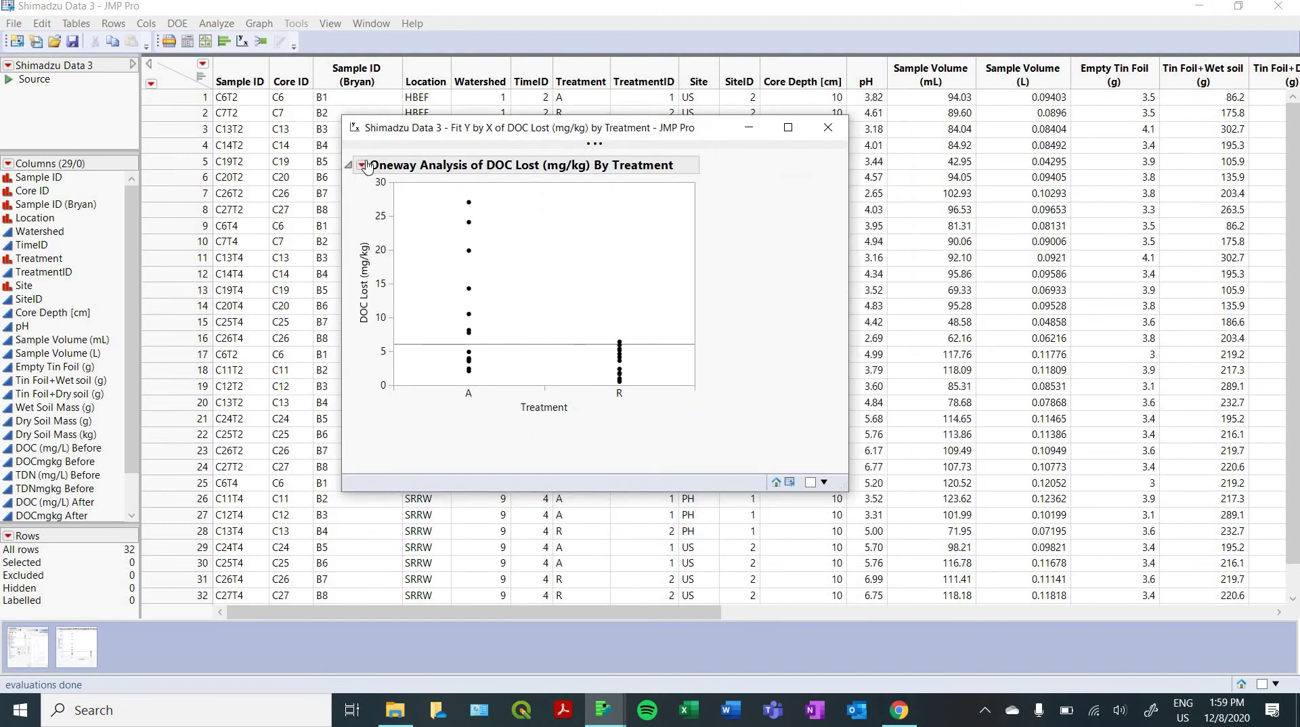
{"action": "left_click", "coordinate": [363, 165]}
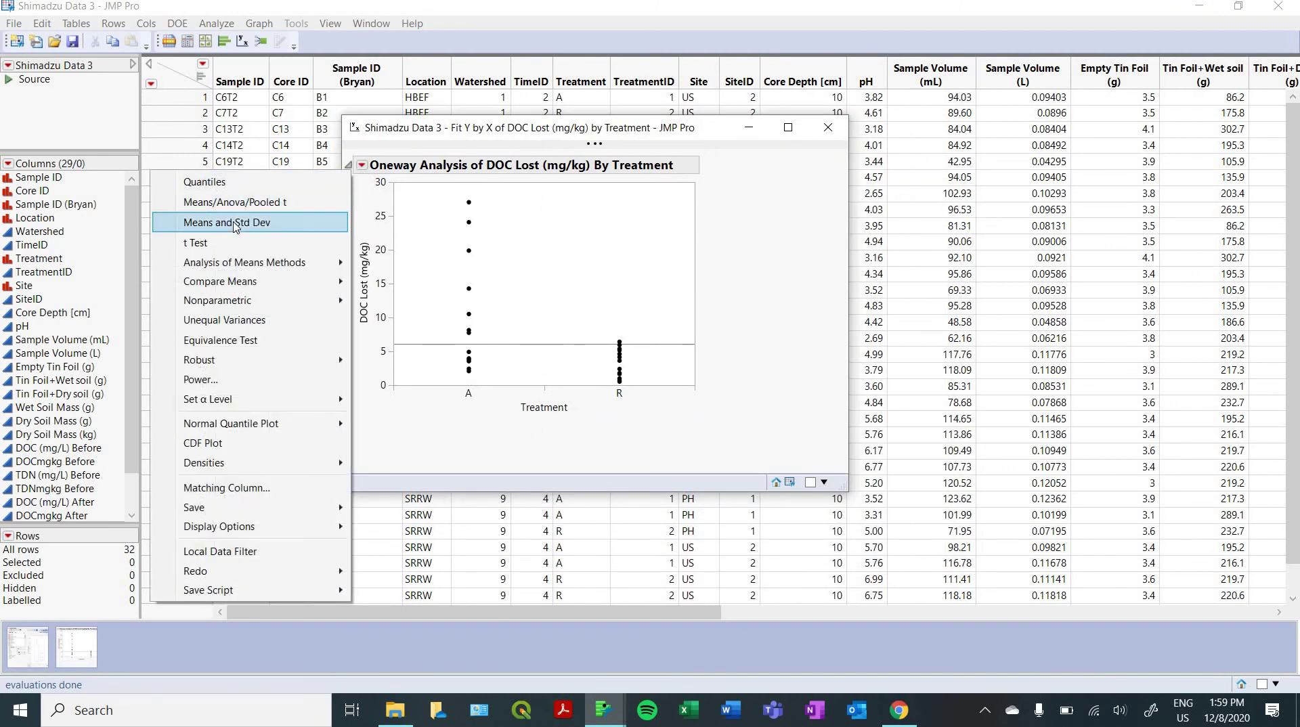
{"action": "left_click", "coordinate": [244, 223]}
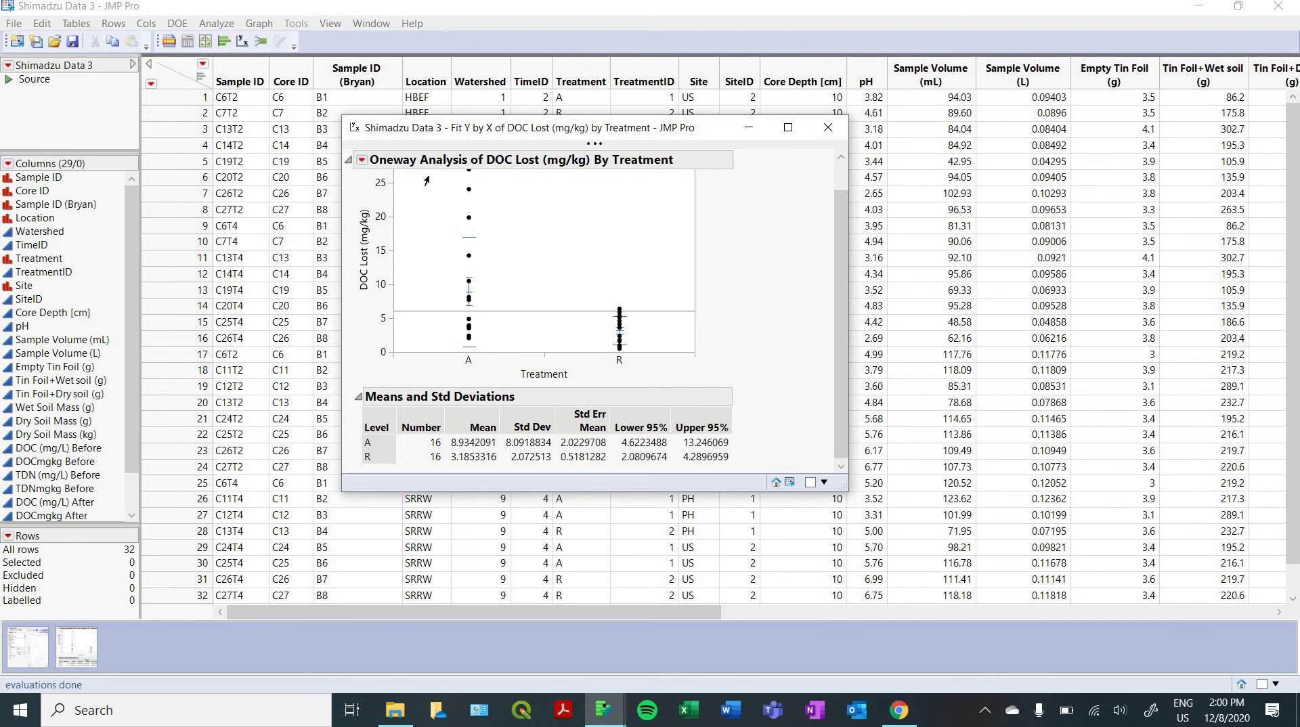
Add a t Test comparing treatments A and R (difference −5.749, Prob>|t| 0.0136)
{"action": "left_click", "coordinate": [353, 168]}
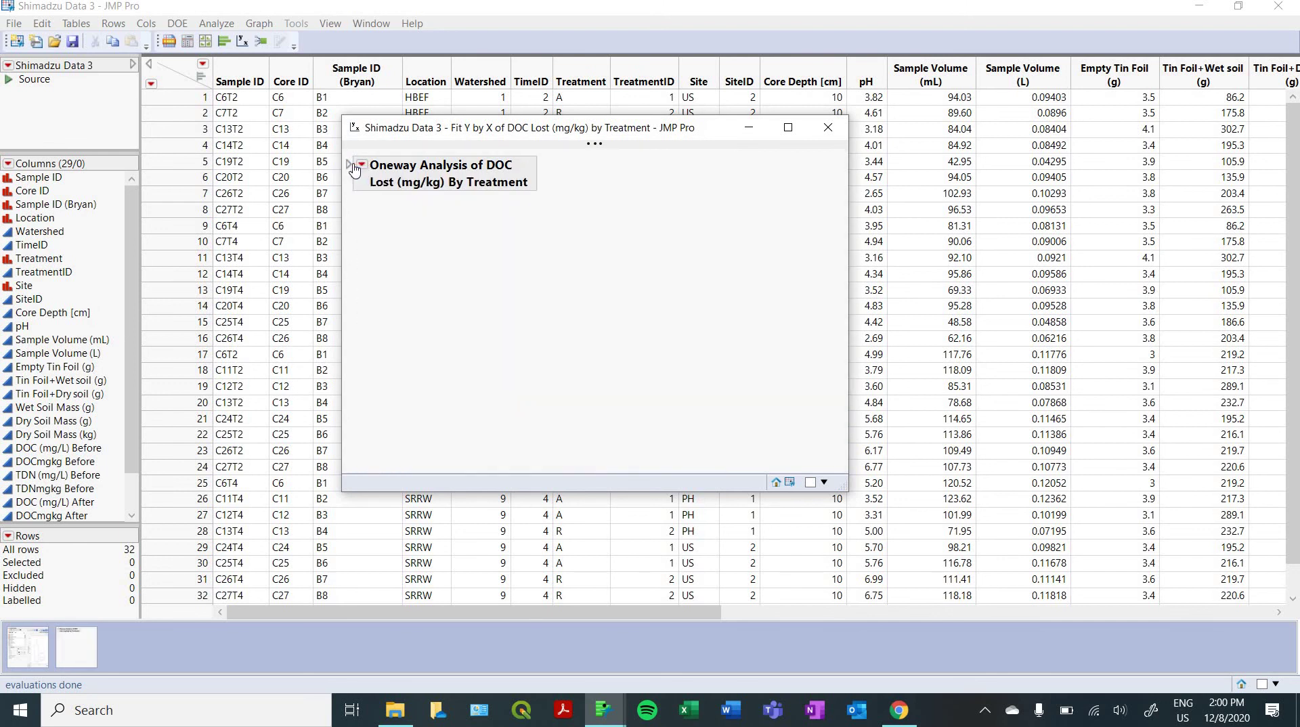
{"action": "left_click", "coordinate": [350, 166]}
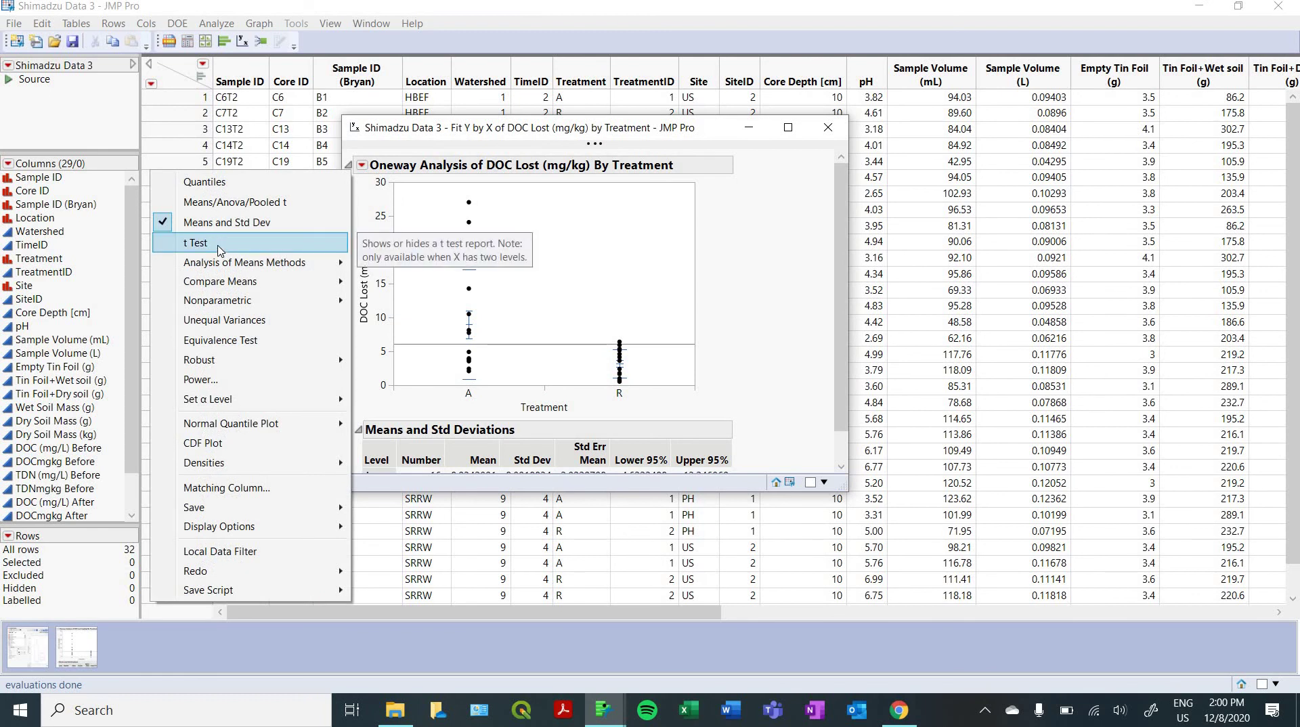
{"action": "left_click", "coordinate": [218, 248]}
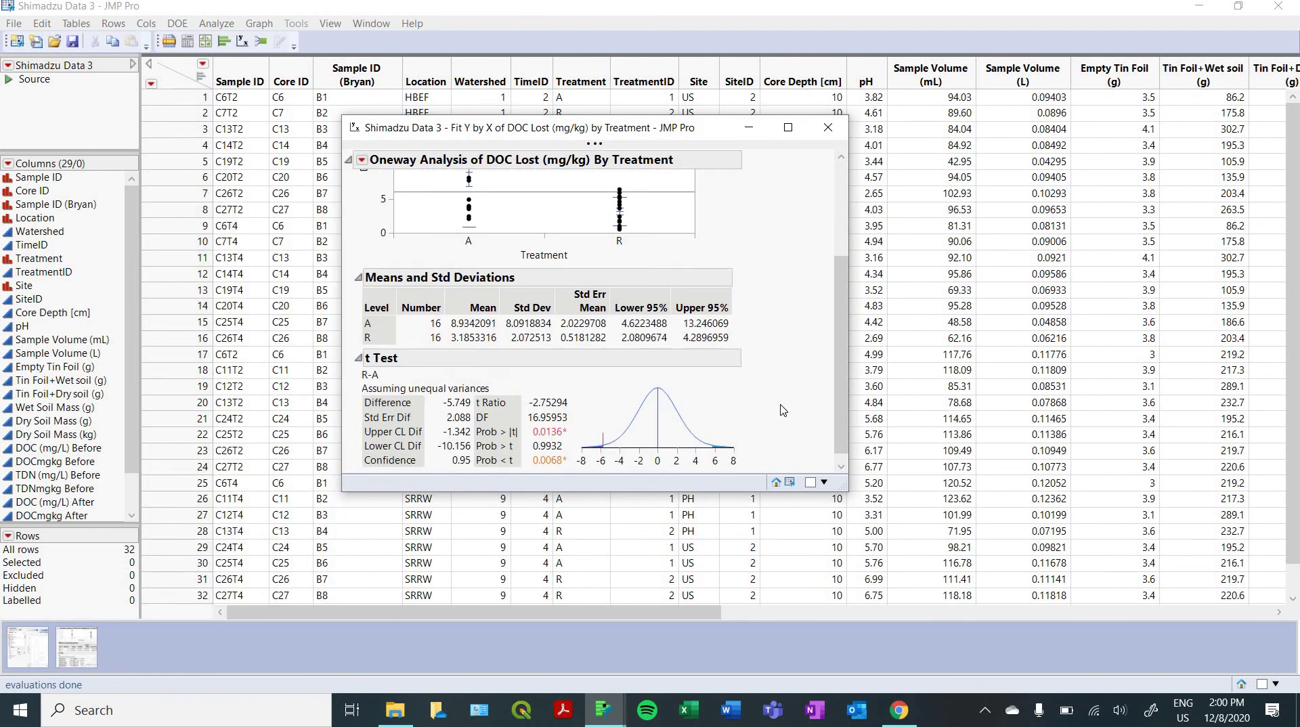
{"action": "scroll", "coordinate": [783, 409], "scroll_direction": "down", "scroll_amount": 1}
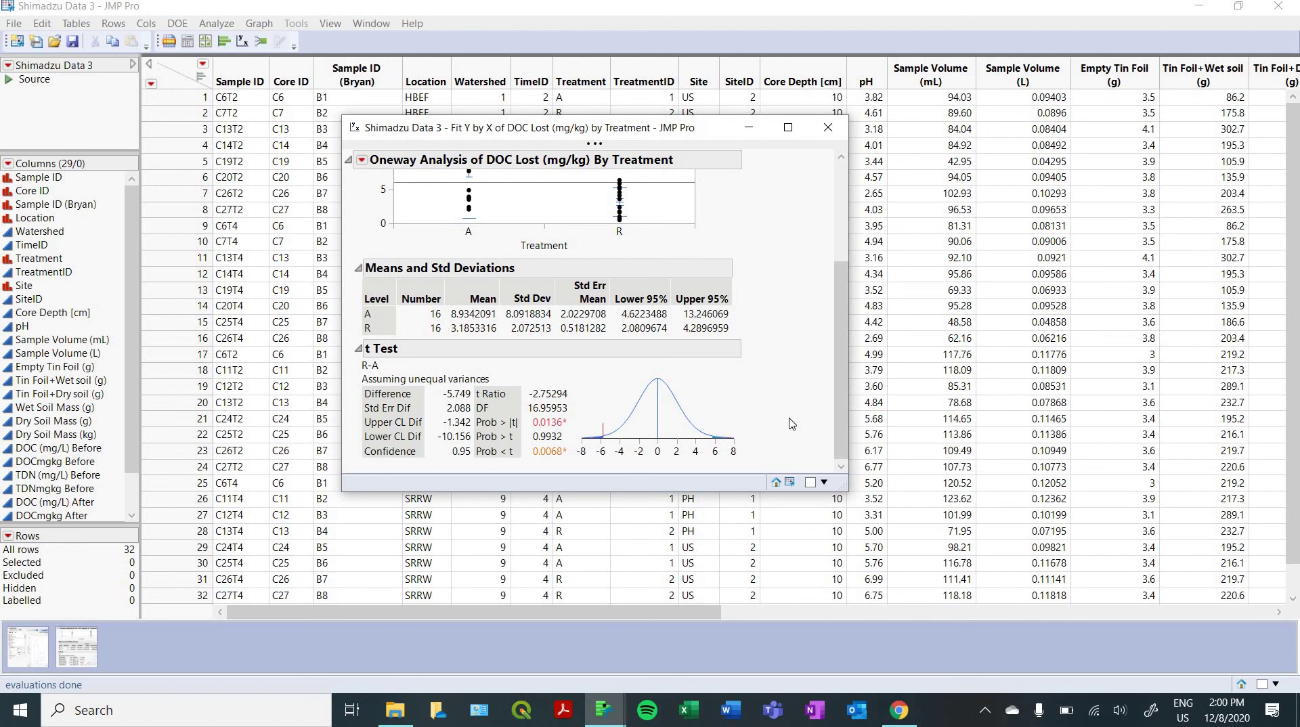